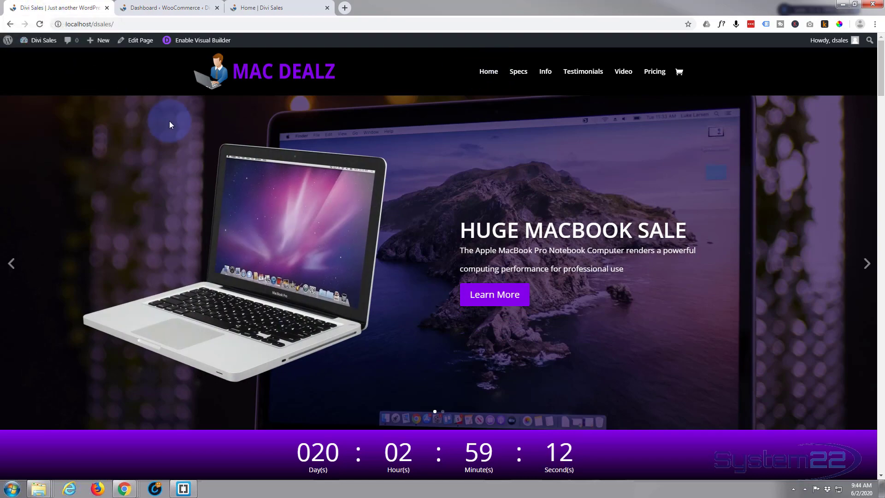
Browse the MacBook sales page's specs, info, testimonials, video and pricing sections, and view the sales funnel site's Home page
left_click(492, 297)
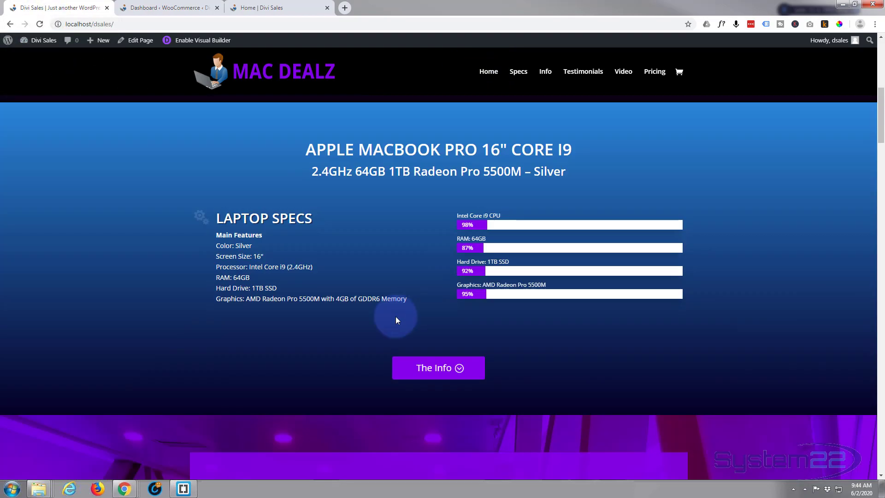
left_click(418, 364)
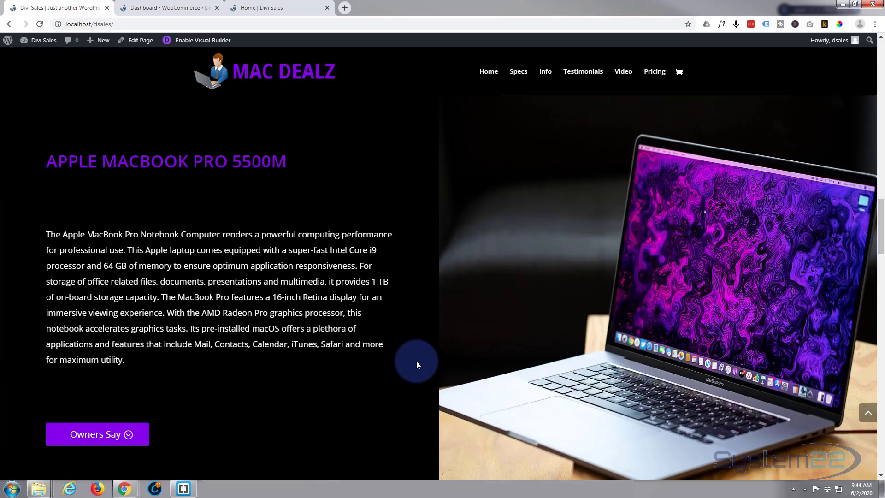
scroll(102, 322, "down", 3)
left_click(97, 297)
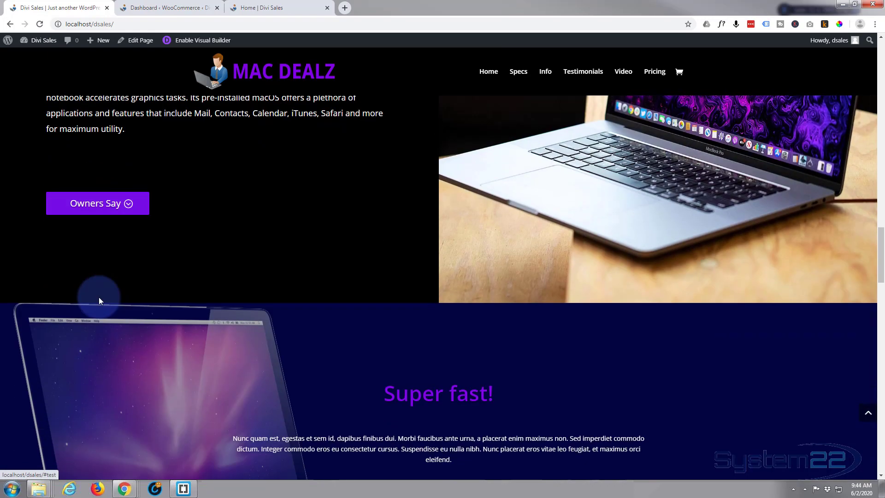
left_click(431, 442)
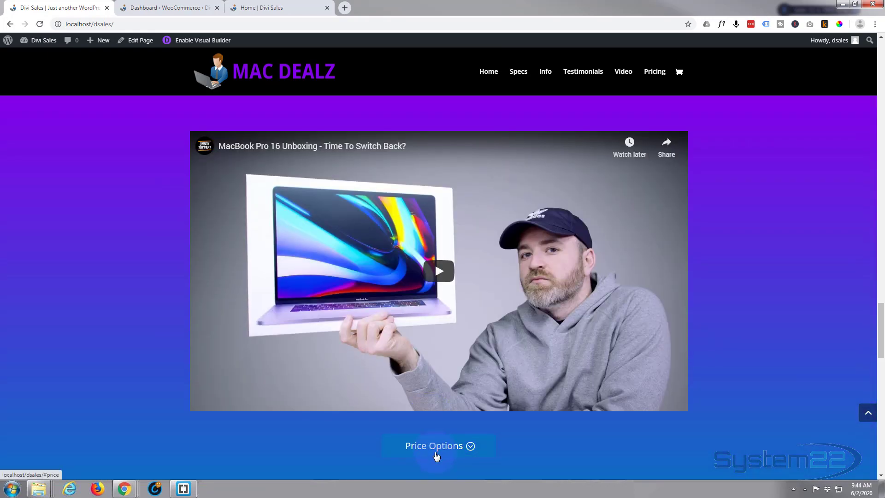
left_click(436, 454)
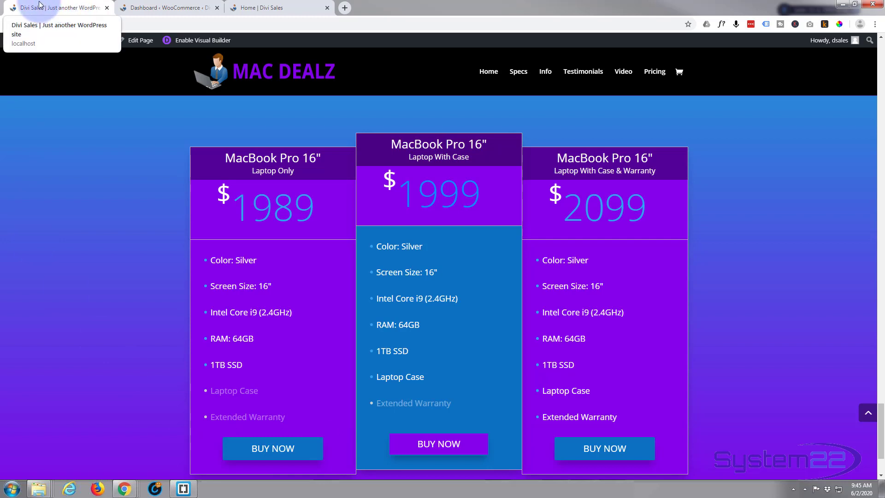
left_click(274, 6)
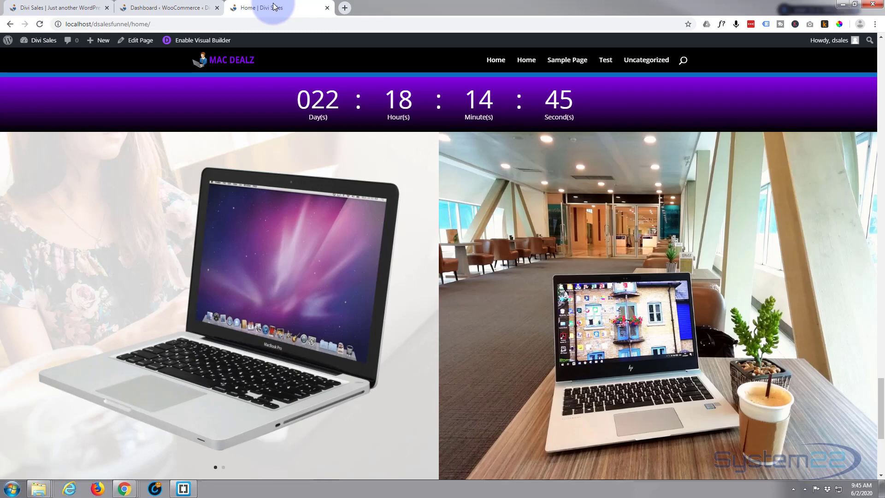
Start the WooCommerce store's shipping setup and accept the prefilled store location
left_click(165, 7)
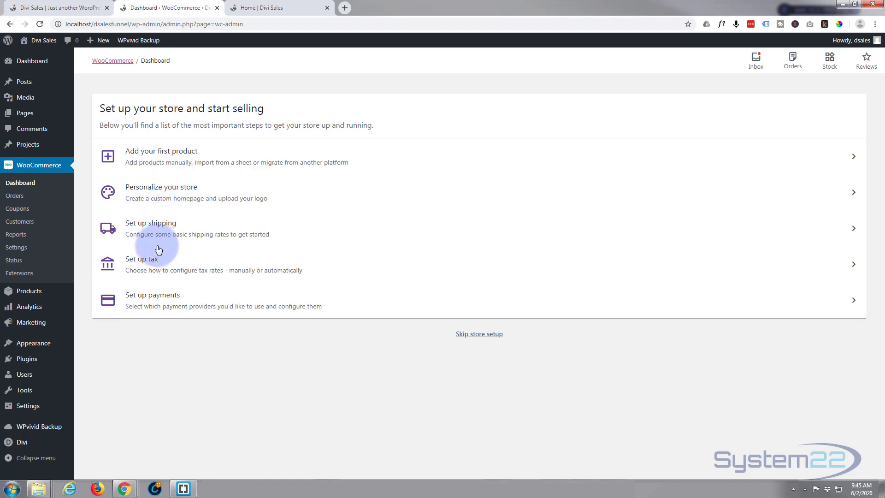
left_click(854, 229)
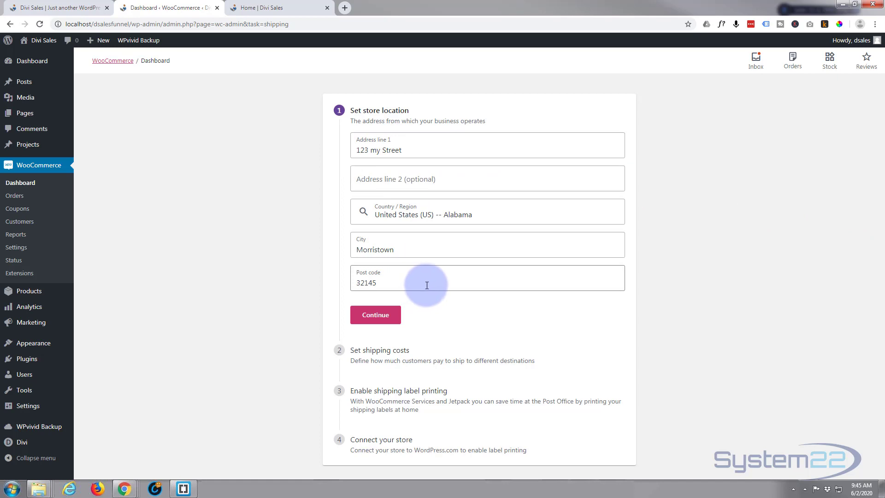
left_click(384, 316)
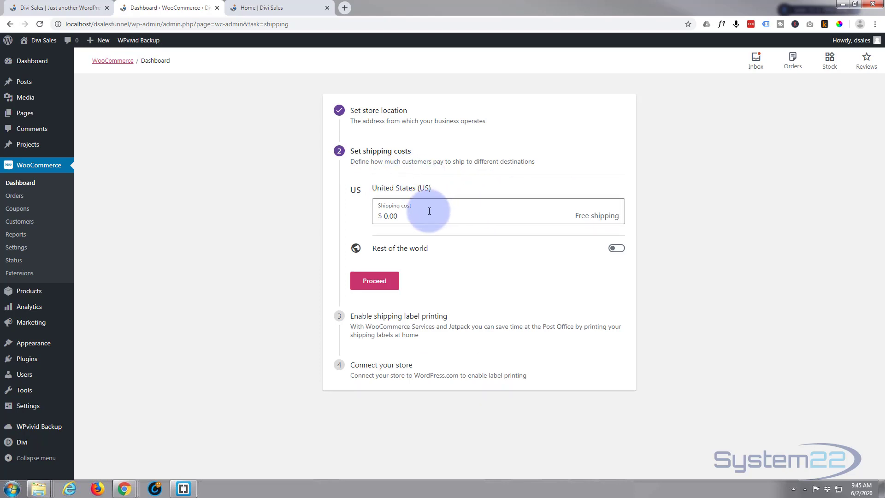
Set the United States shipping cost to $20.00 with rest-of-the-world shipping off, and decline shipping label printing
left_click(617, 249)
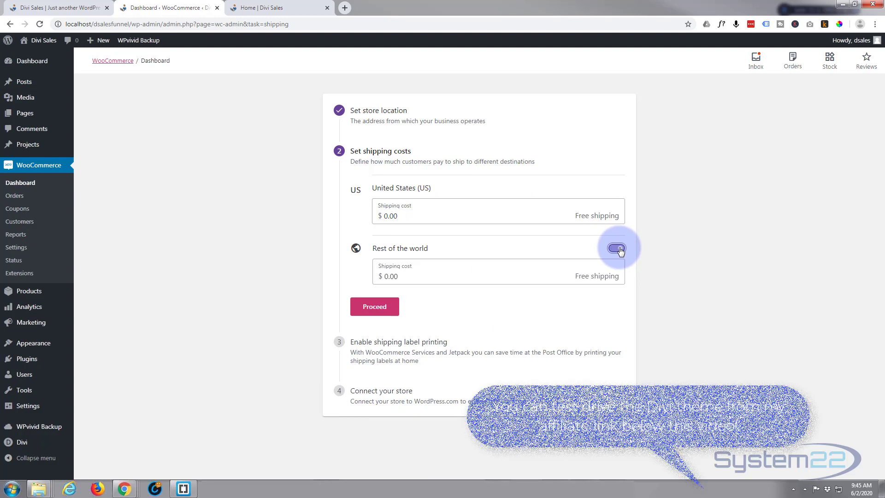
left_click(617, 249)
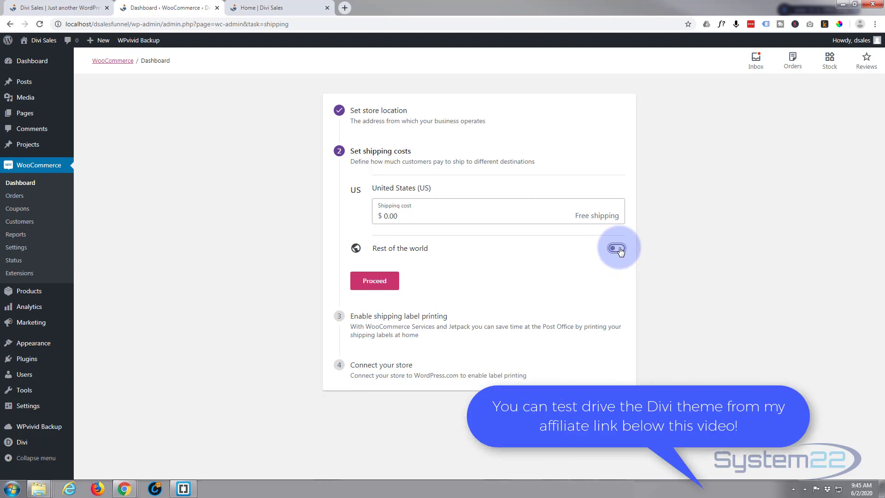
left_click(388, 216)
left_click_drag(387, 216, 380, 216)
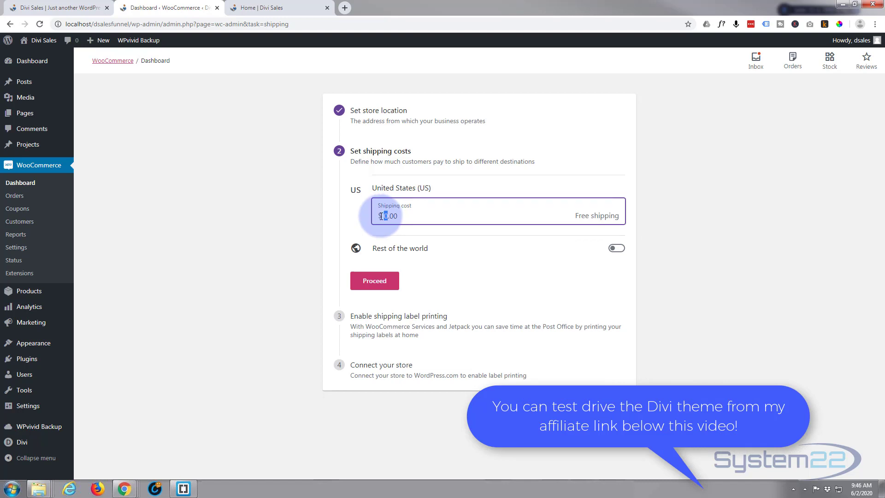
type("2")
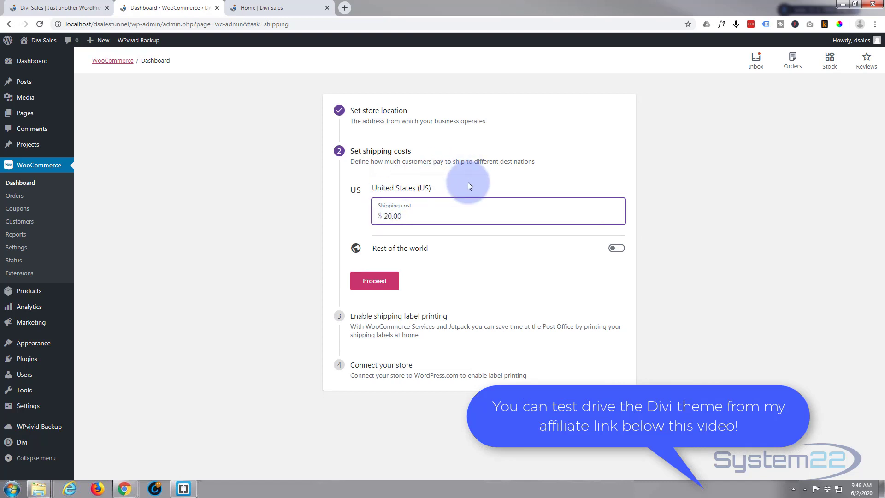
left_click(485, 184)
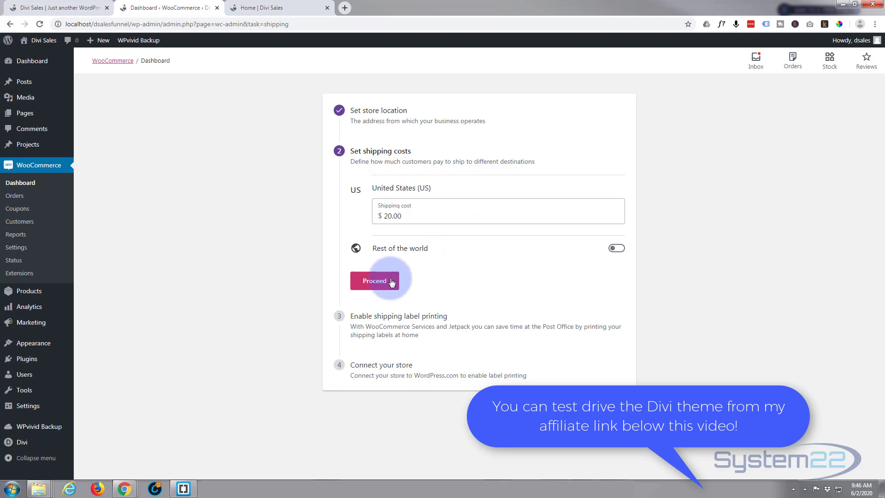
left_click(375, 282)
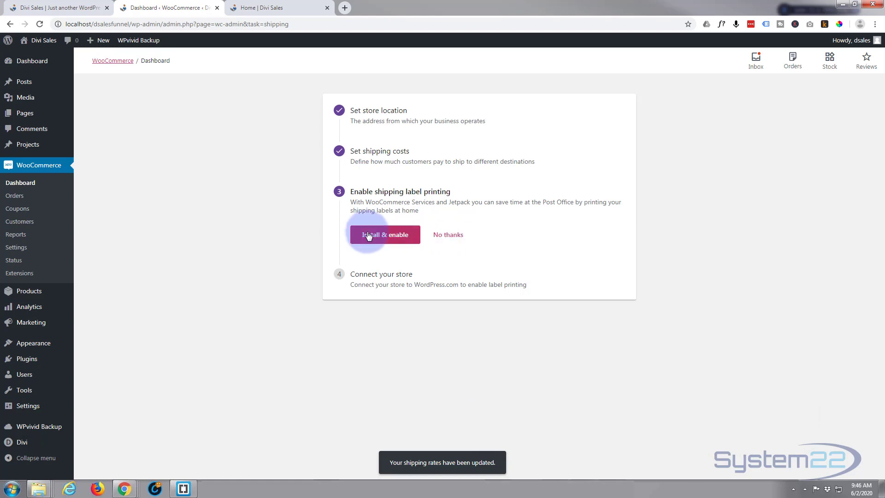
left_click(452, 238)
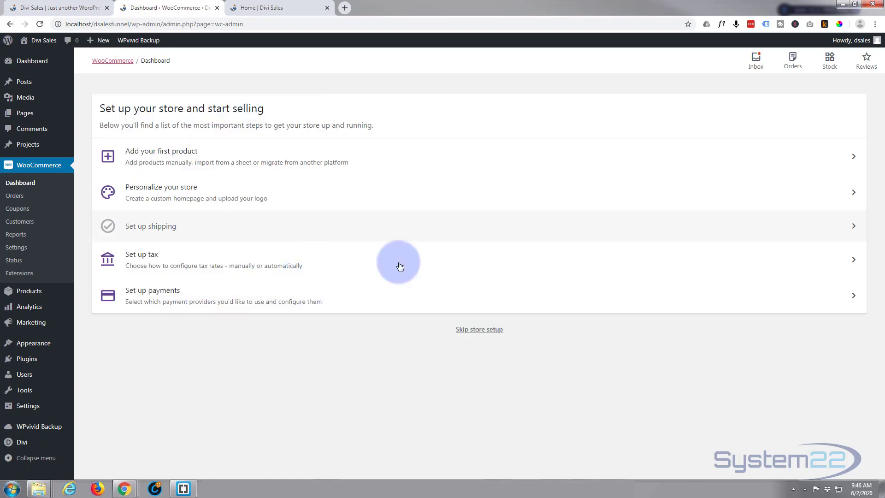
Start the store's tax setup with the prefilled store location and open the standard tax rates configuration
left_click(851, 263)
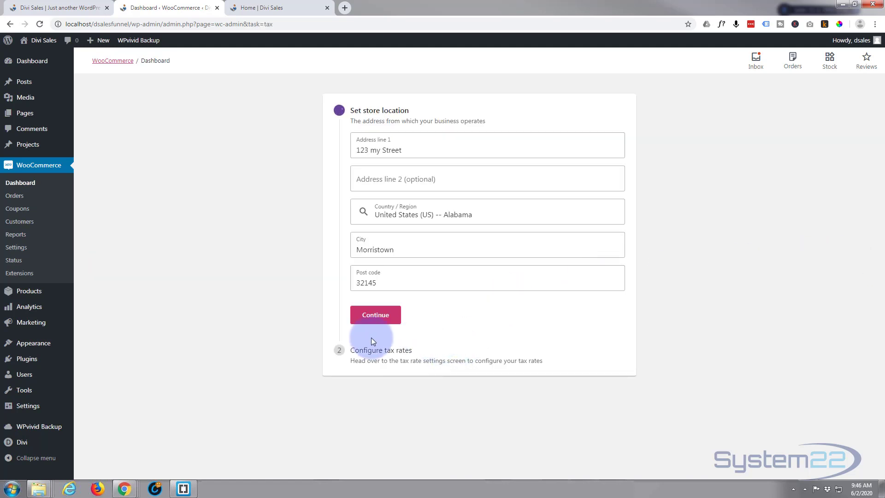
left_click(377, 319)
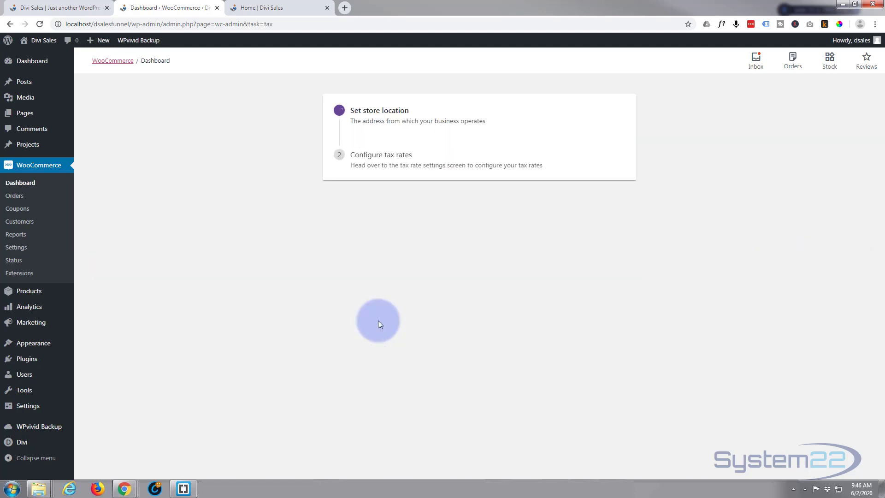
left_click(378, 186)
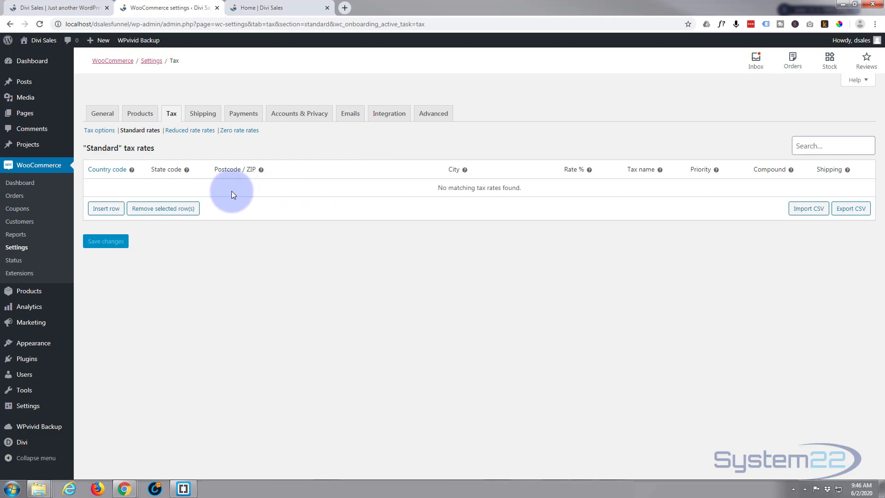
Insert a standard tax rate row for country US, state AL, the store's postcode and city Birmingham
left_click(113, 212)
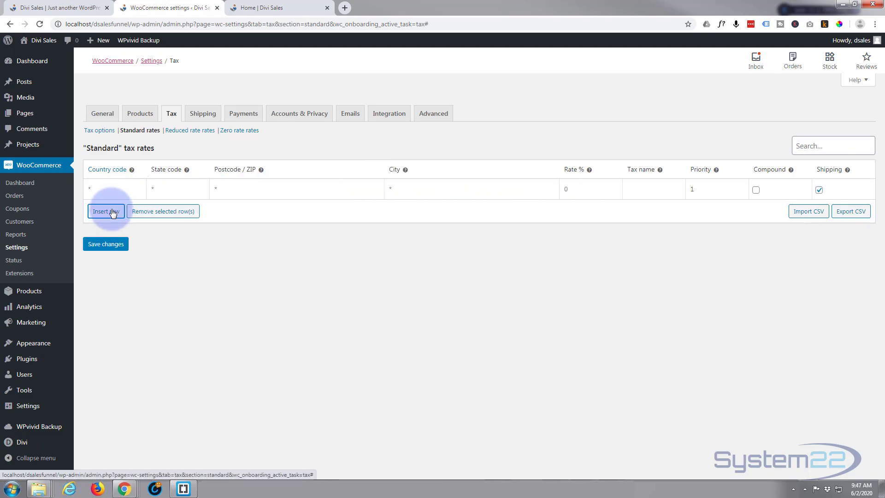
left_click(123, 191)
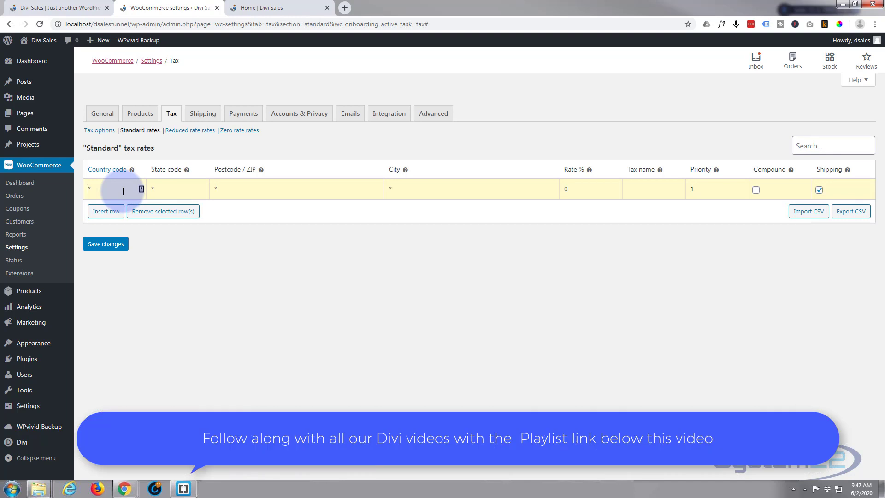
type("US")
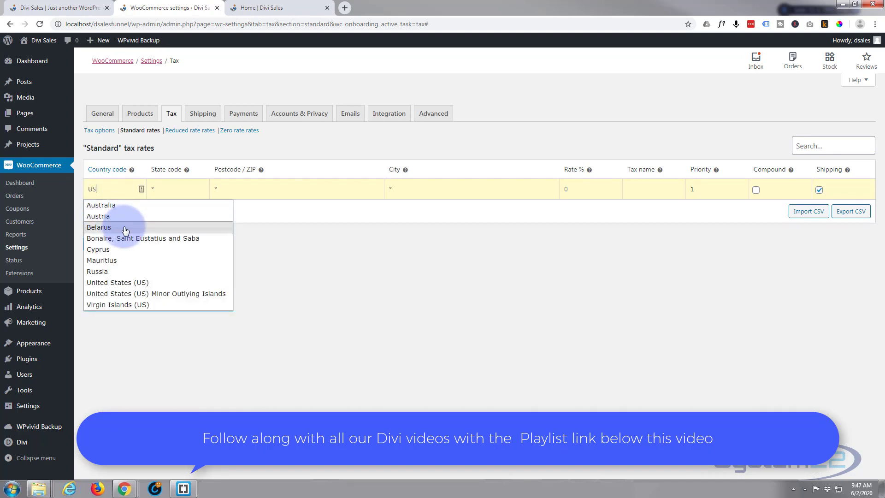
left_click(123, 283)
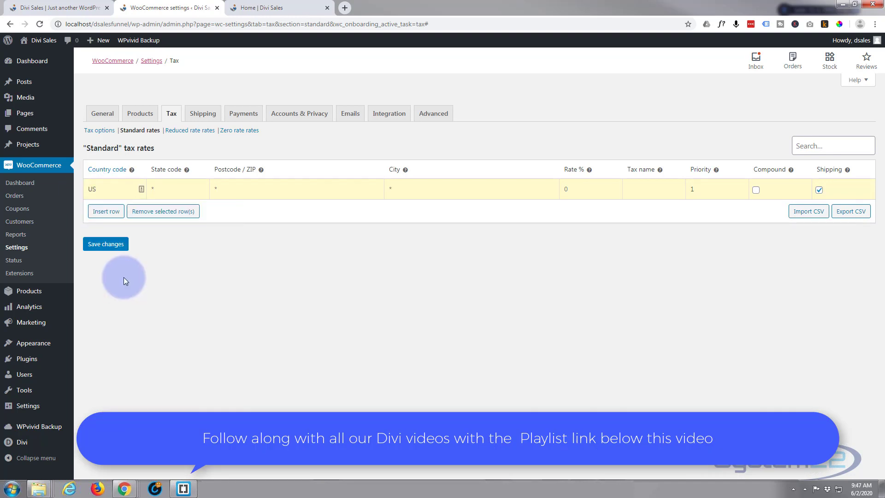
left_click(174, 184)
type("AL")
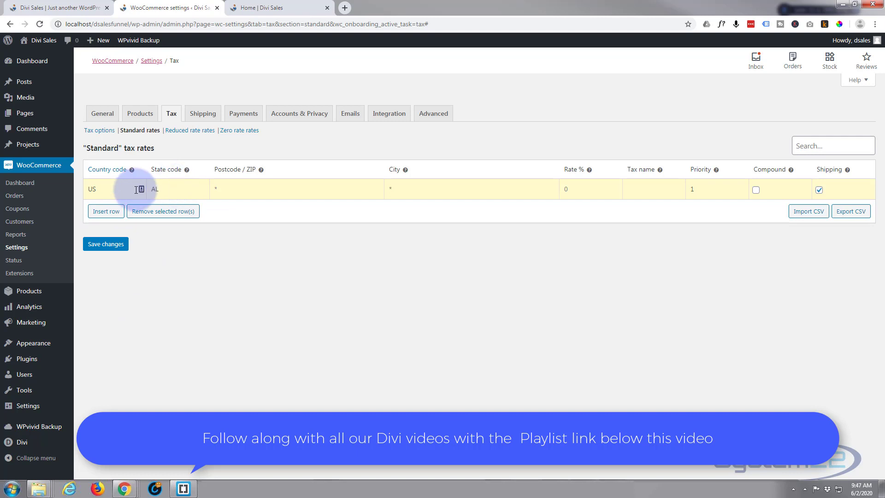
left_click(233, 189)
type("32145")
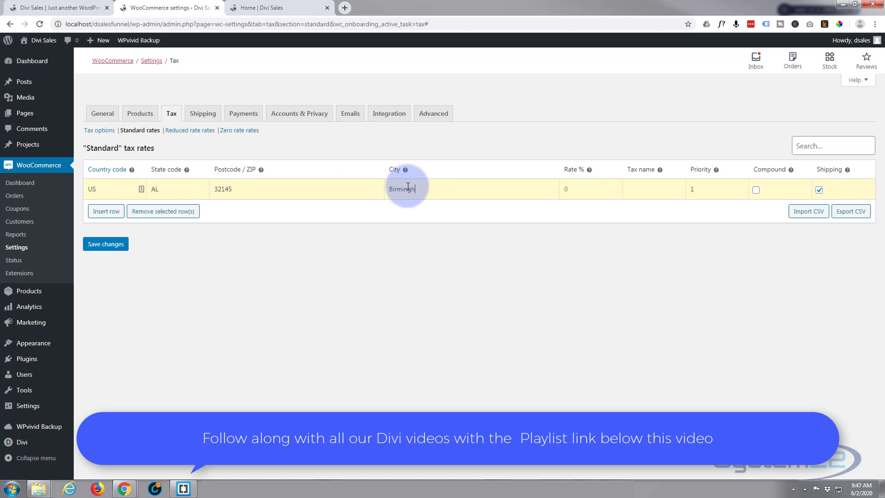
Give the tax row a 9% rate named Standard, exclude shipping from it, and save the changes
left_click(566, 189)
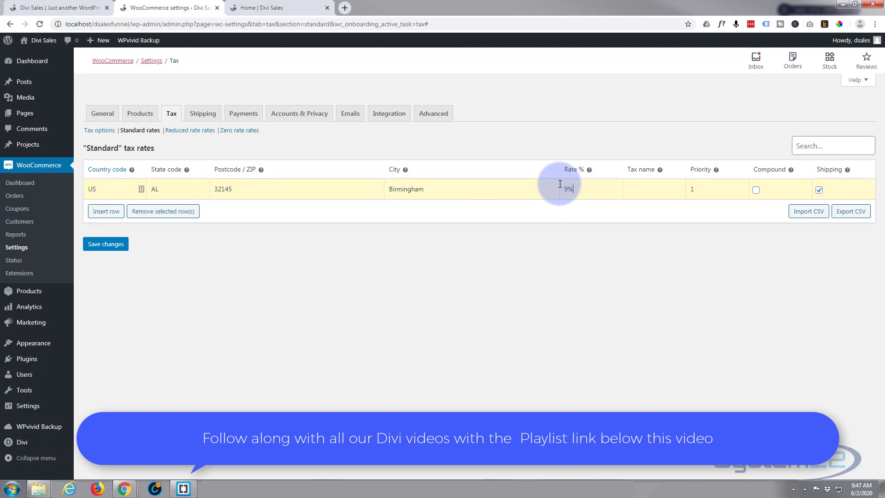
left_click(647, 189)
type("Standard")
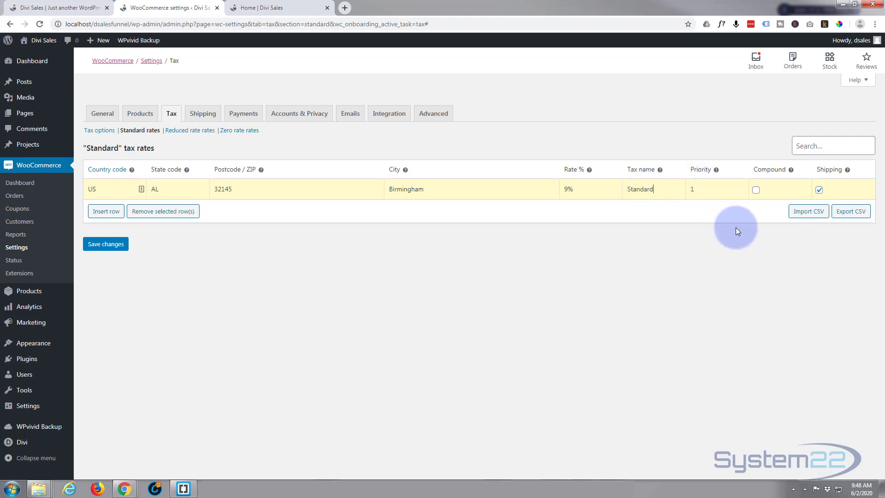
left_click(819, 190)
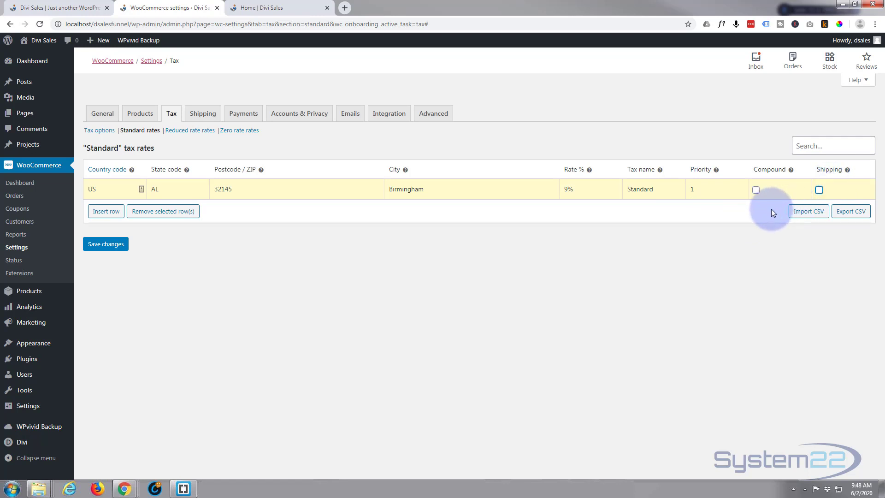
left_click(105, 245)
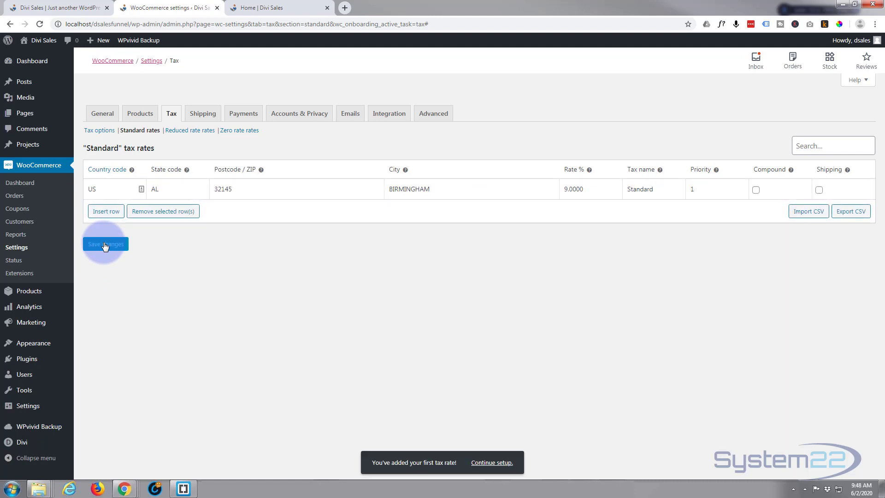
Open the setup of the PayPal payment method and review its general and advanced options
left_click(244, 114)
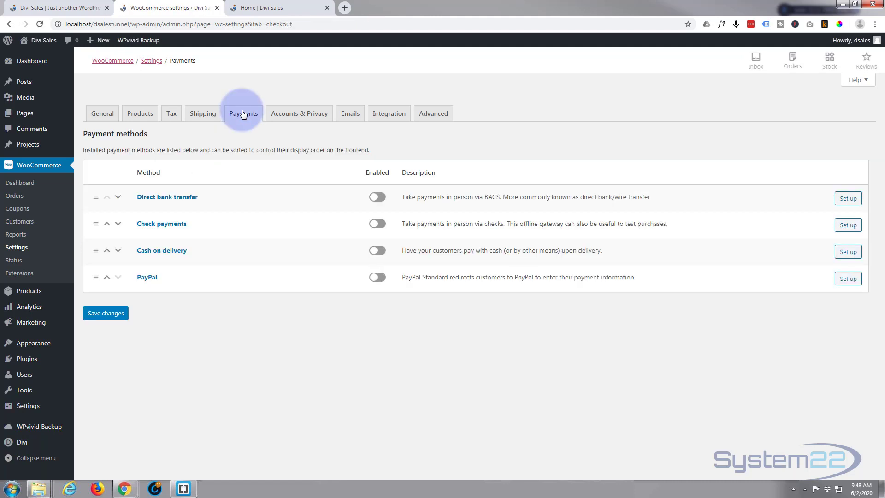
left_click(849, 272)
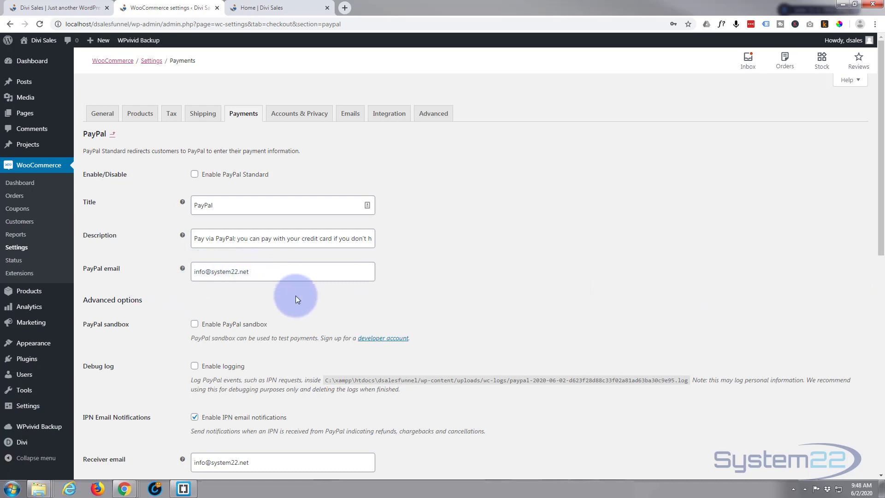
scroll(306, 302, "down", 2)
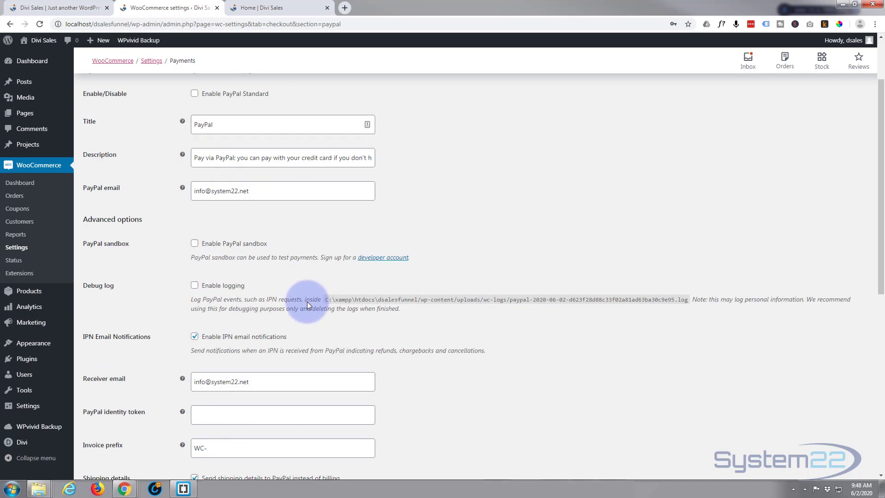
scroll(238, 210, "up", 1)
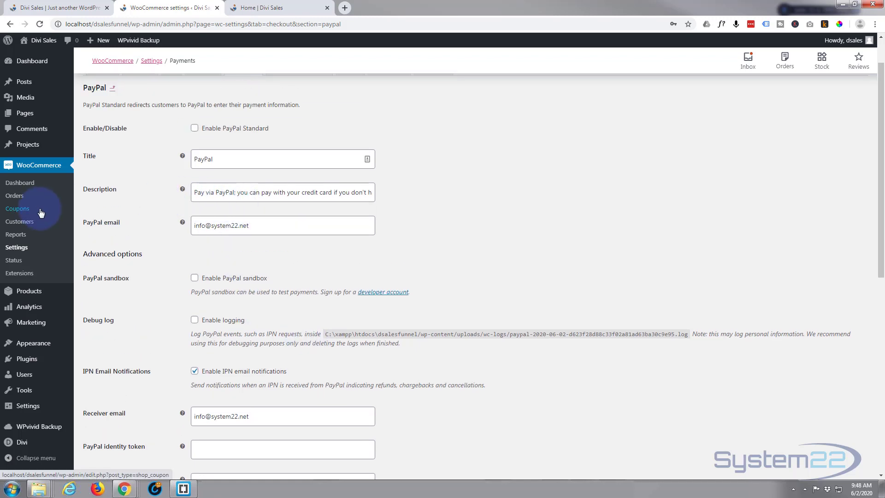
Start creating the store's first product from the empty product list
left_click(24, 294)
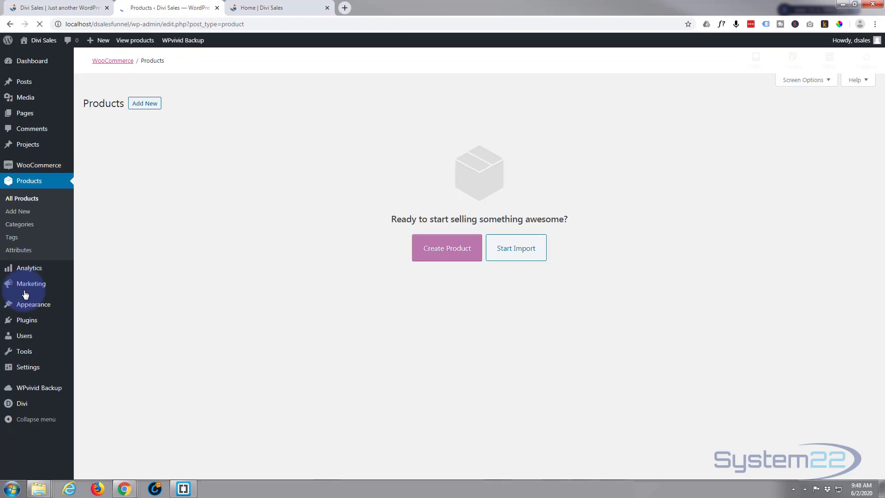
left_click(446, 250)
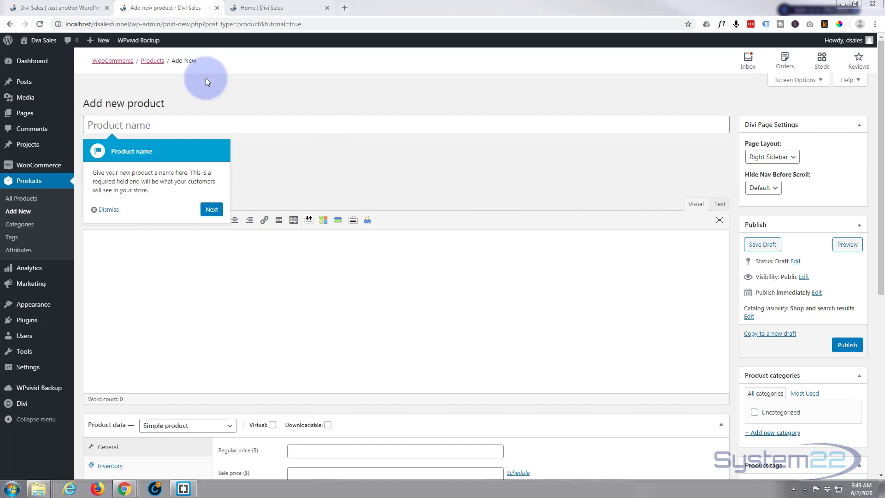
Name the product Apple MacBook Pro 16" and paste the main features list and overview paragraph as its description
left_click(109, 122)
type("Apple MacBook Pro 16\"")
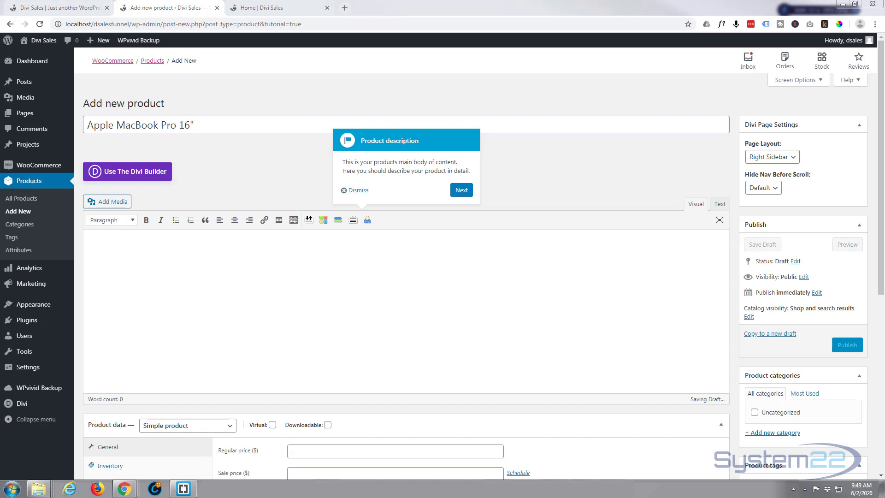
left_click(91, 237)
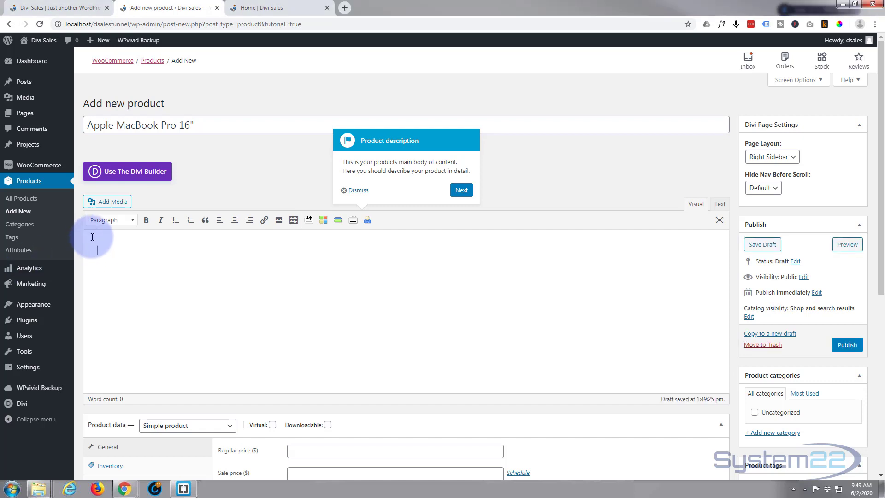
type("Main Features Color: Silver Screen Size: 16\" Processor: Intel Core i9 (2.4GHz) RAM: 64GB Hard Drive: 1TB SSD Graphics: AMD Radeon Pro 5500M with 4GB of GDDR6 Memory  The Apple MacBook Pro Notebook Computer renders a powerful computing performance for professional use. This Apple laptop comes equipped with a super-fast Intel Core i9 processor and 64 GB of memory to ensure optimum application responsiveness. For storage of office related files, documents, presentations and multimedia, it provides 1 TB of on-board storage capacity. The MacBook Pro features a 16-inch Retina display for an immersive viewing experience. With the AMD Radeon Pro graphics processor, this notebook accelerates graphics tasks. Its pre-installed macOS offers a plethora of applications and features that include Mail, Contacts, Calendar, iTunes, Safari and more for maximum utility.")
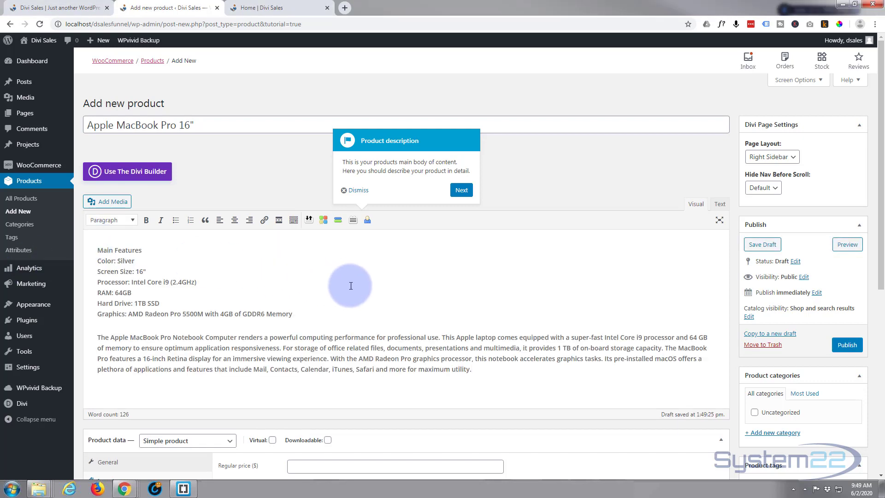
Set the product's regular price to 1989 dollars
scroll(351, 286, "down", 6)
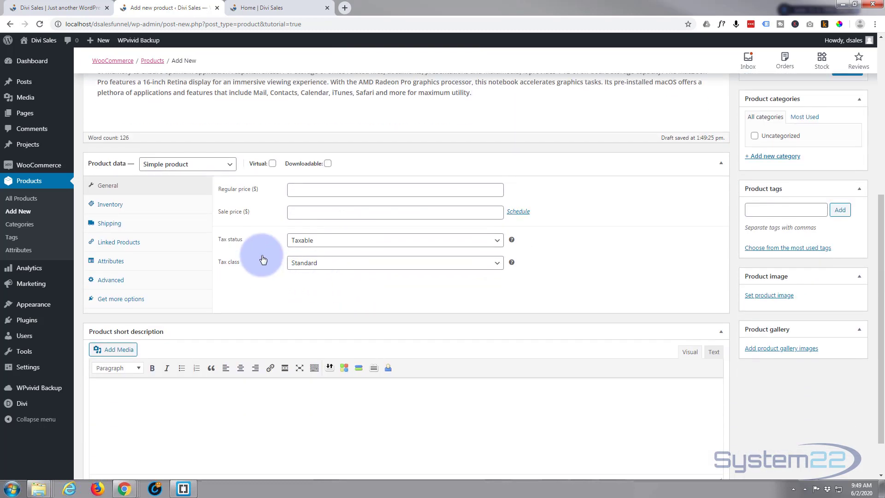
left_click(302, 193)
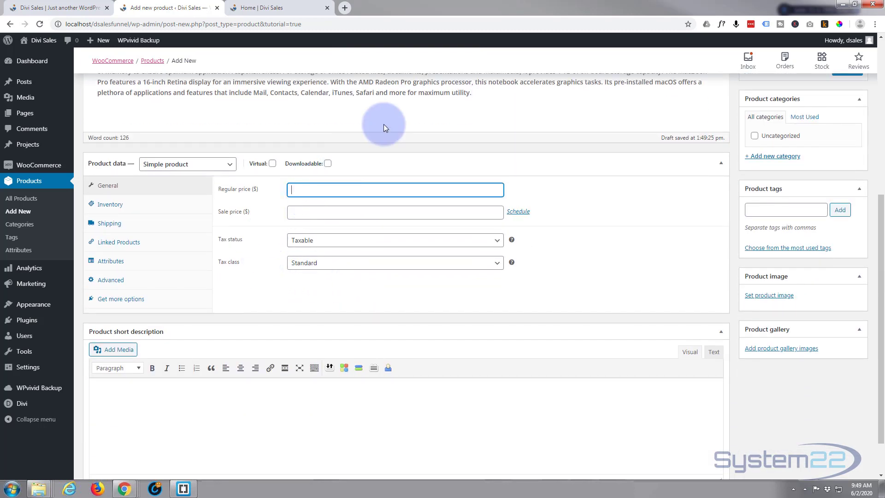
type("1989")
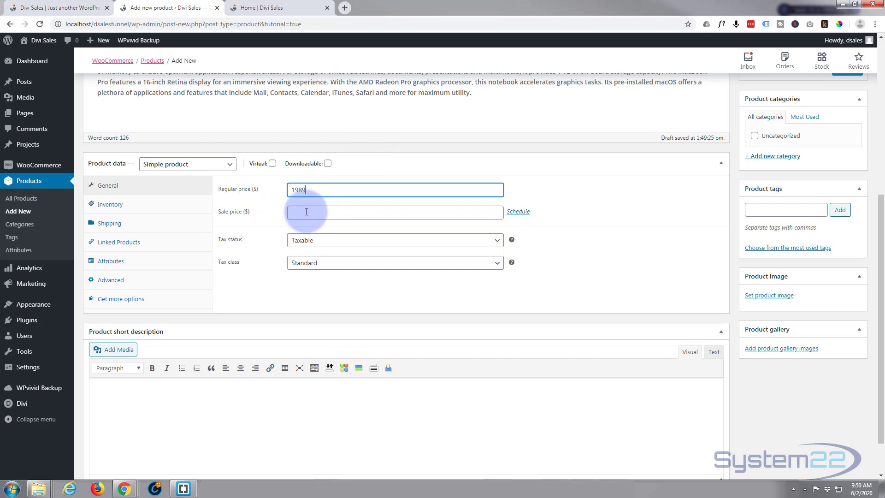
Copy the overview paragraph's opening through "presentations and multimedia" into the product short description, correcting its first word to "The" and ending with a period
scroll(129, 369, "down", 1)
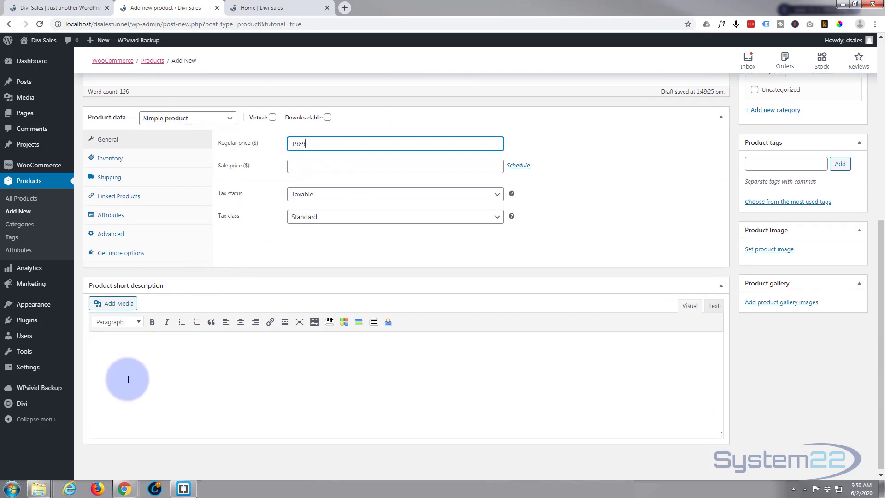
scroll(131, 364, "up", 5)
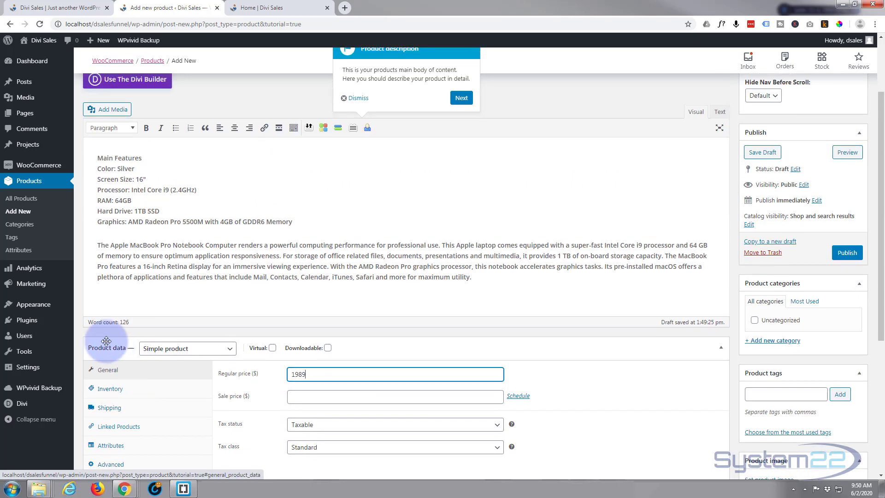
left_click_drag(123, 243, 524, 258)
key("ctrl+c")
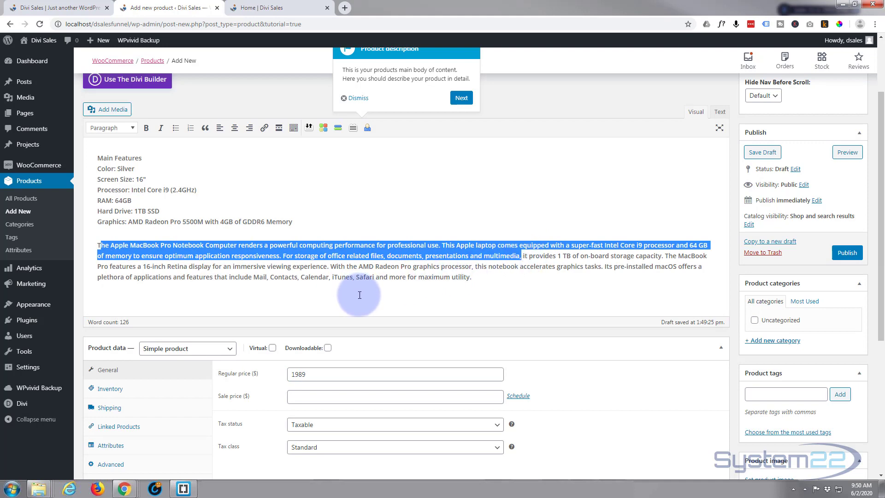
scroll(240, 295, "down", 5)
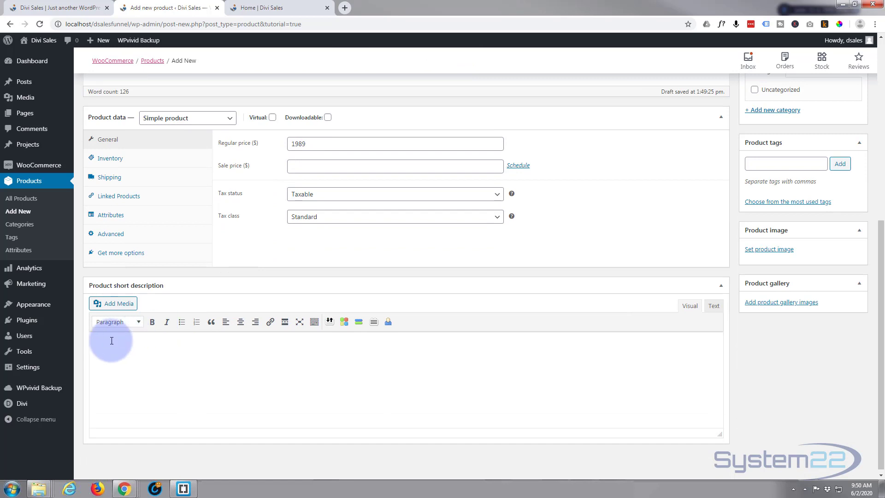
left_click(112, 340)
key("ctrl+v")
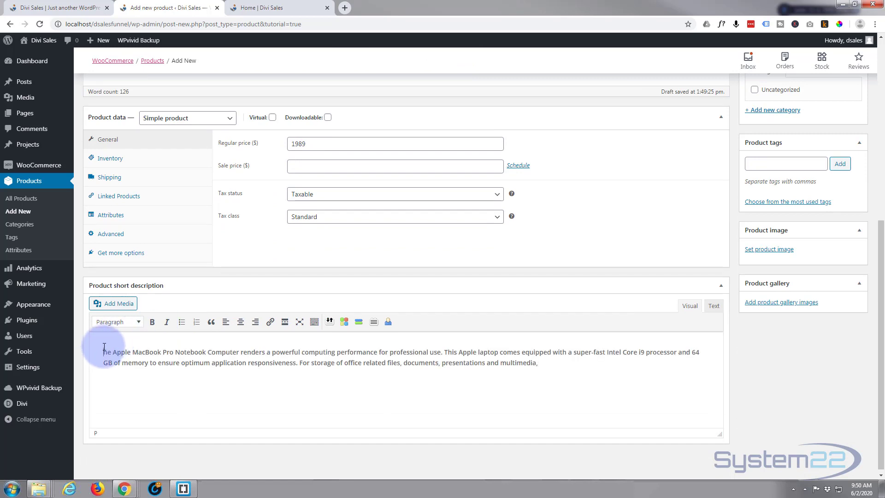
type("T")
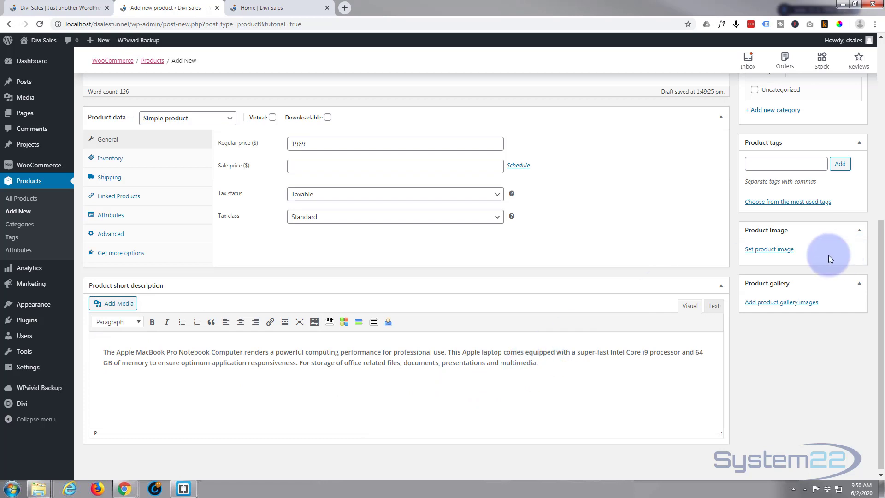
Set macbook-7.jpg from the media library as the product image
left_click(775, 250)
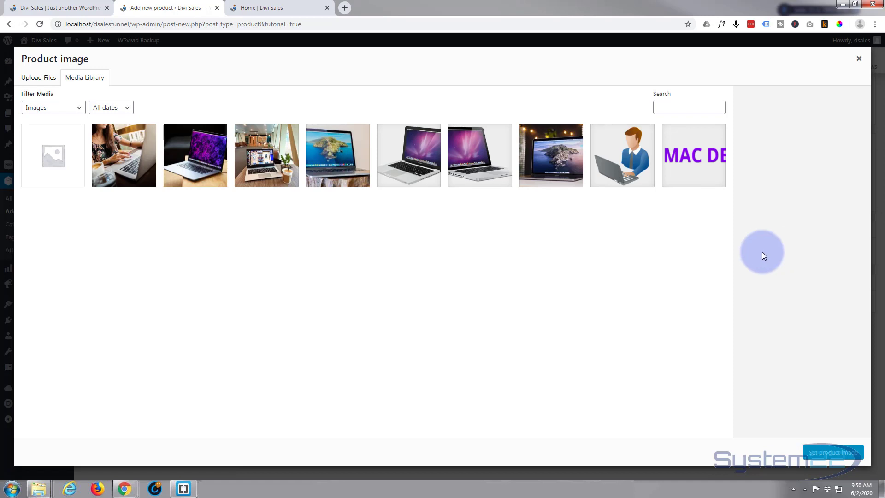
left_click(194, 160)
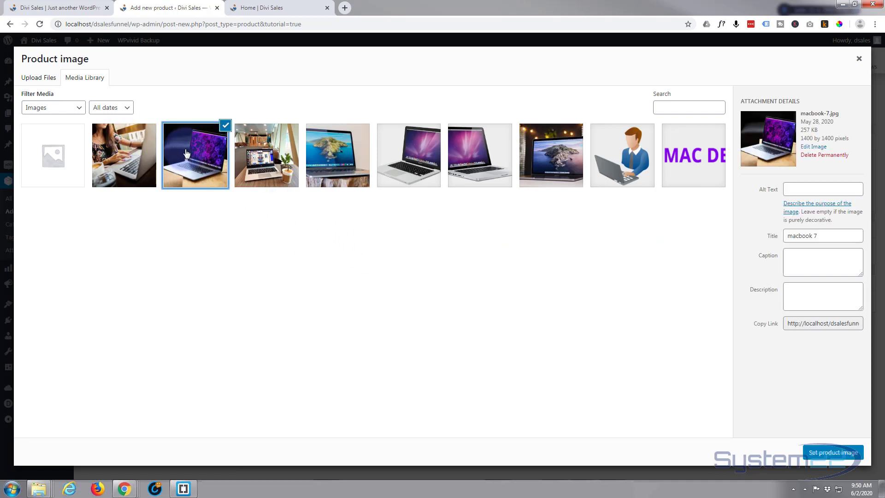
left_click(830, 452)
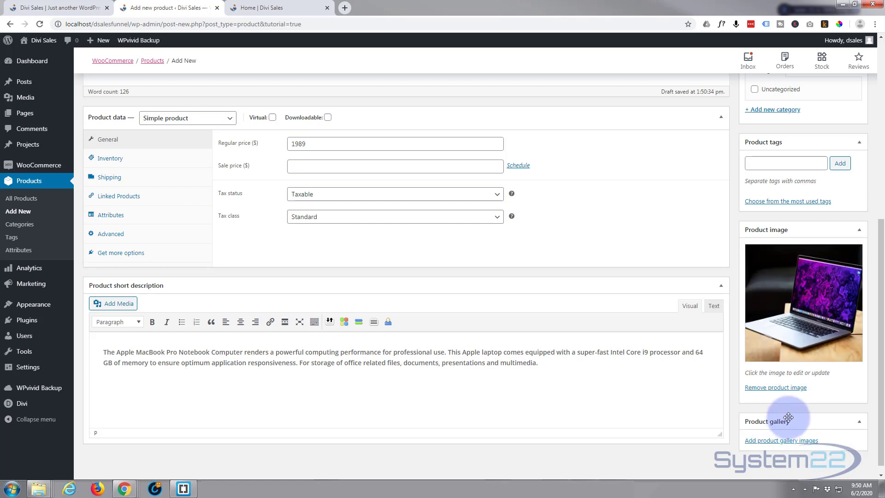
Add the woman using a laptop, the black-and-silver laptop and dbohn_200506_4012_0031.0.jpg images to the product gallery
scroll(797, 440, "down", 1)
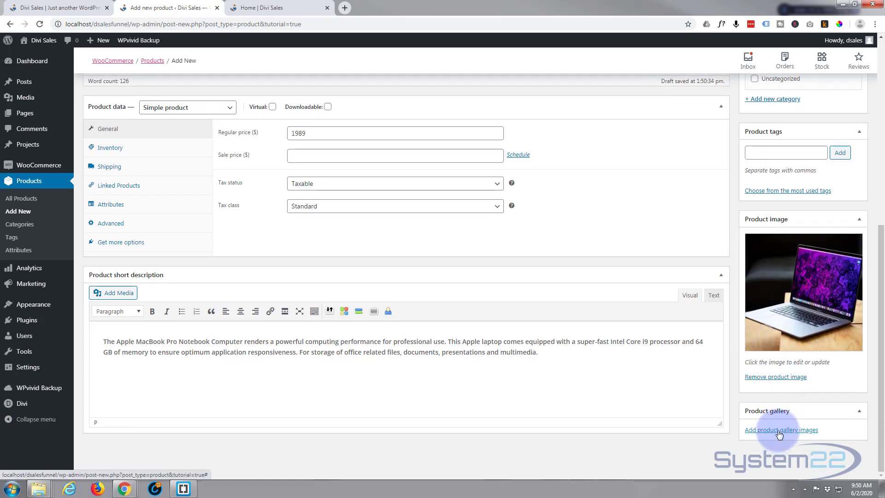
left_click(779, 434)
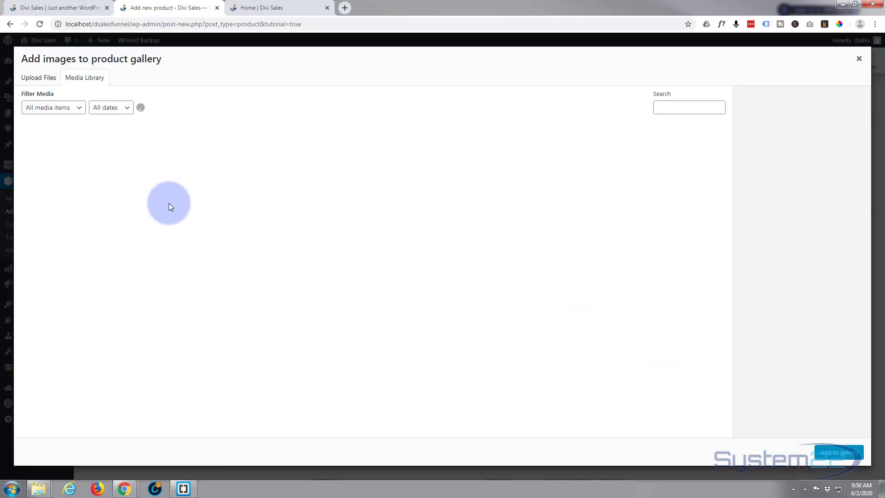
left_click(119, 163)
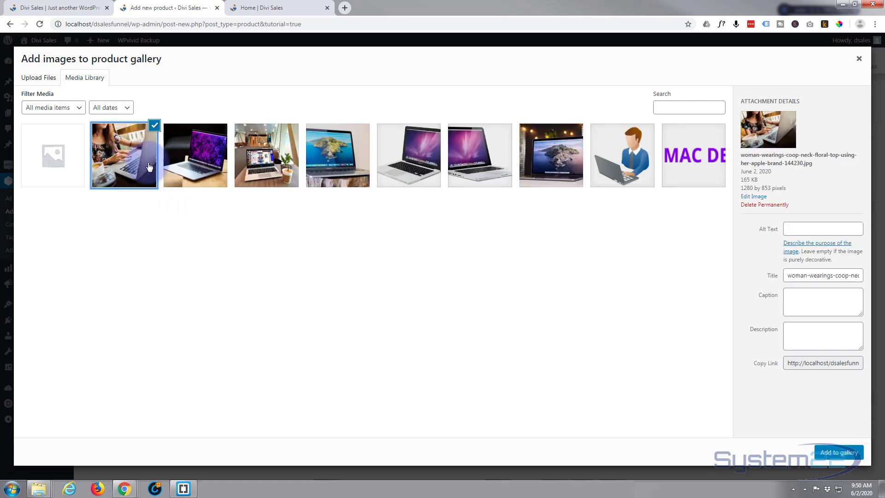
left_click(275, 157)
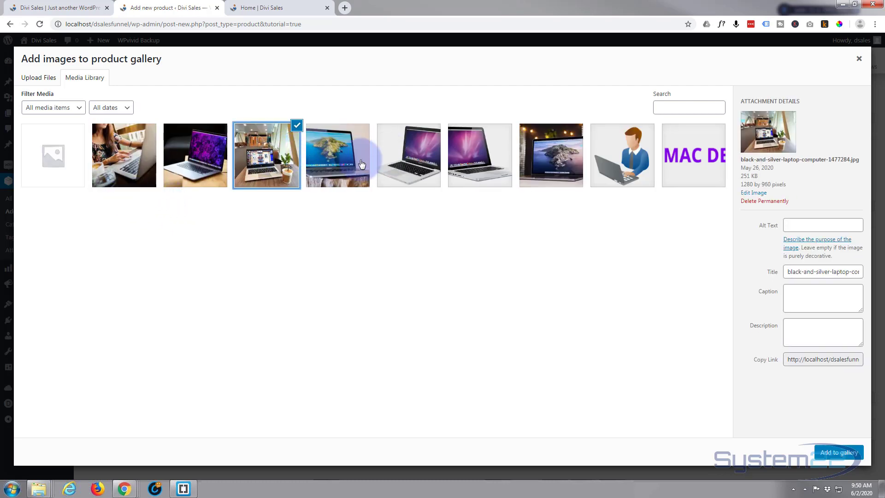
left_click(321, 166)
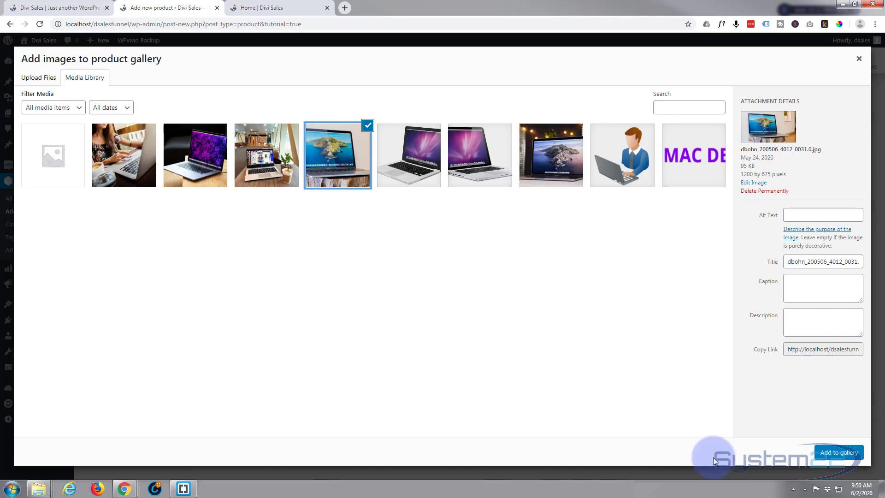
left_click(119, 172, "ctrl")
left_click(262, 161, "ctrl")
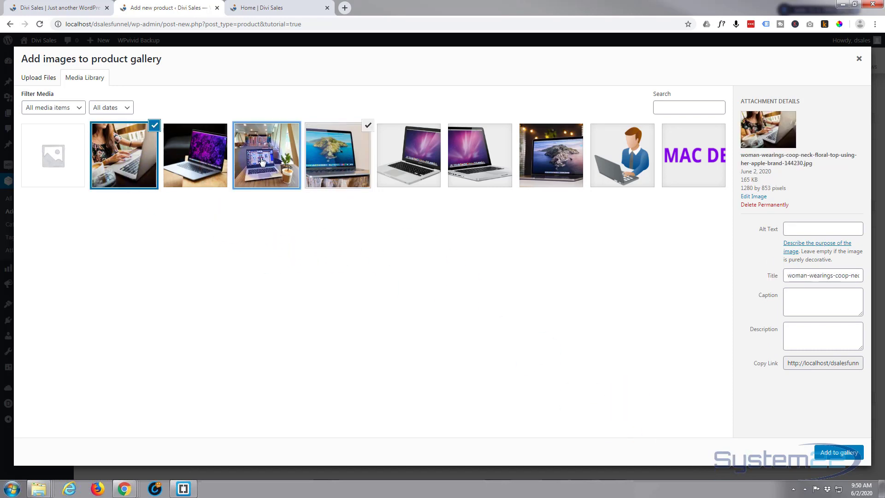
left_click(837, 452)
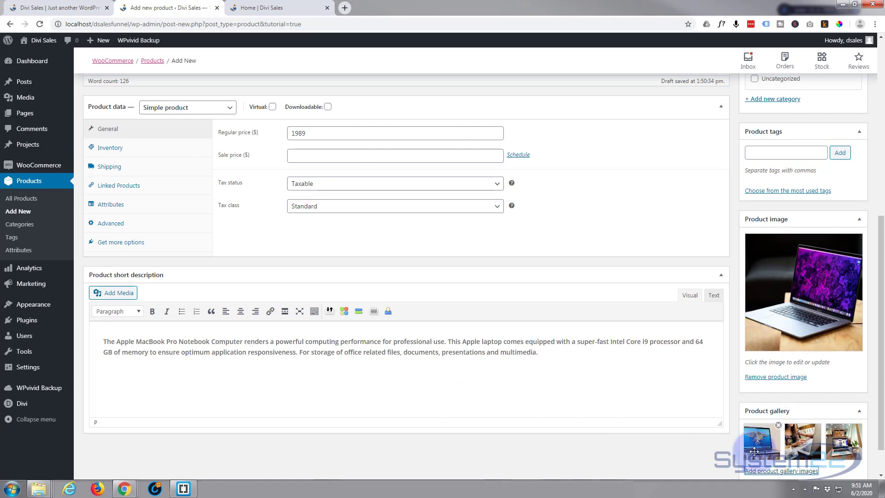
Create a product category named Macbook and assign it to the product
scroll(696, 426, "up", 2)
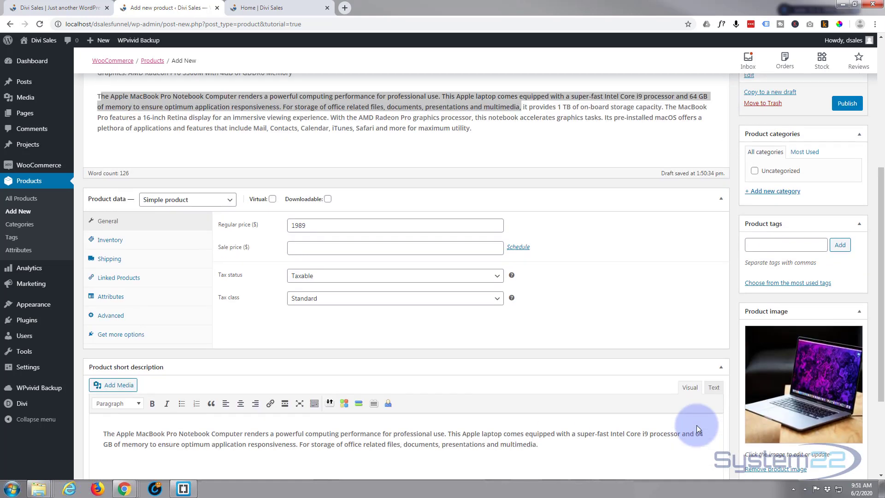
scroll(696, 425, "up", 2)
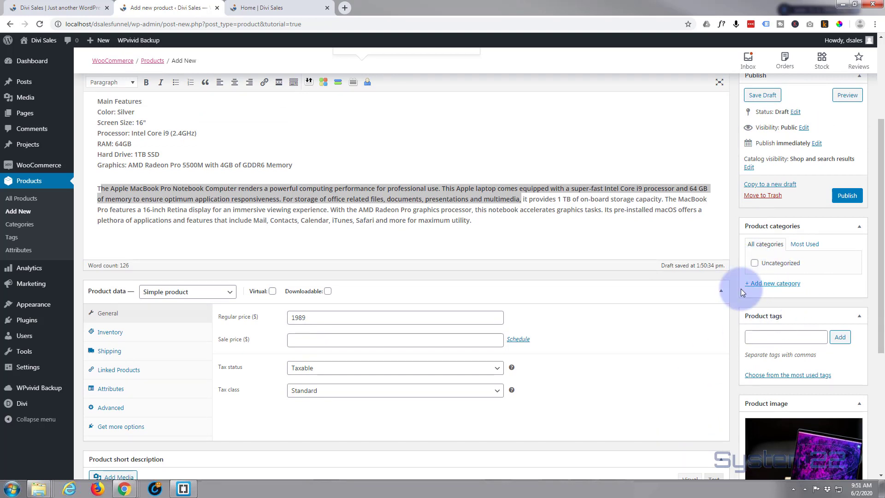
left_click(778, 284)
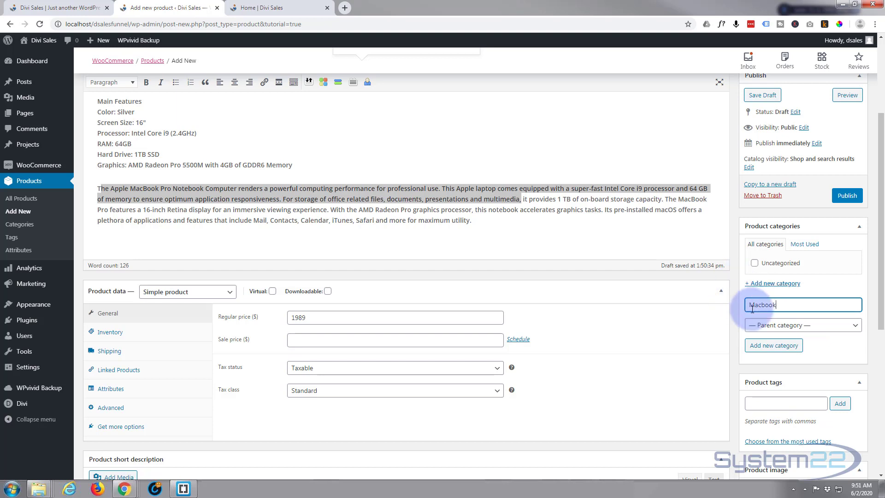
left_click(771, 350)
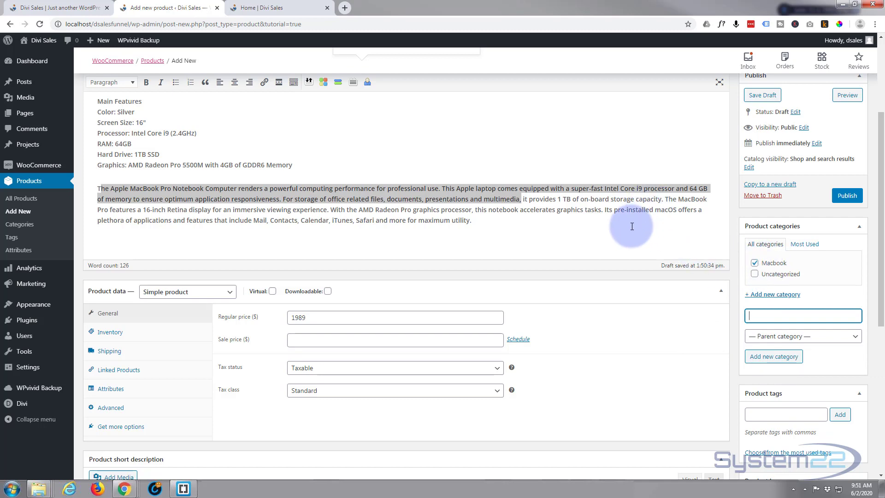
Check the entered product details and publish the Apple MacBook Pro 16" product
scroll(629, 238, "up", 2)
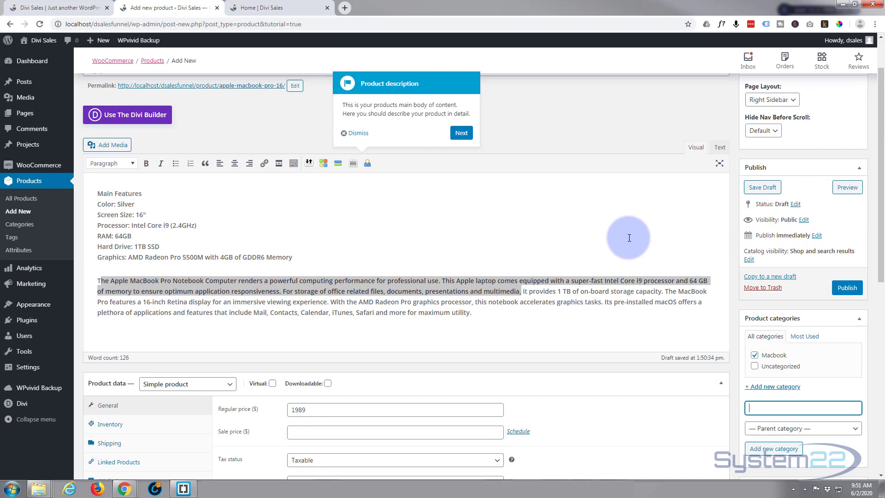
scroll(630, 238, "up", 1)
scroll(629, 238, "down", 2)
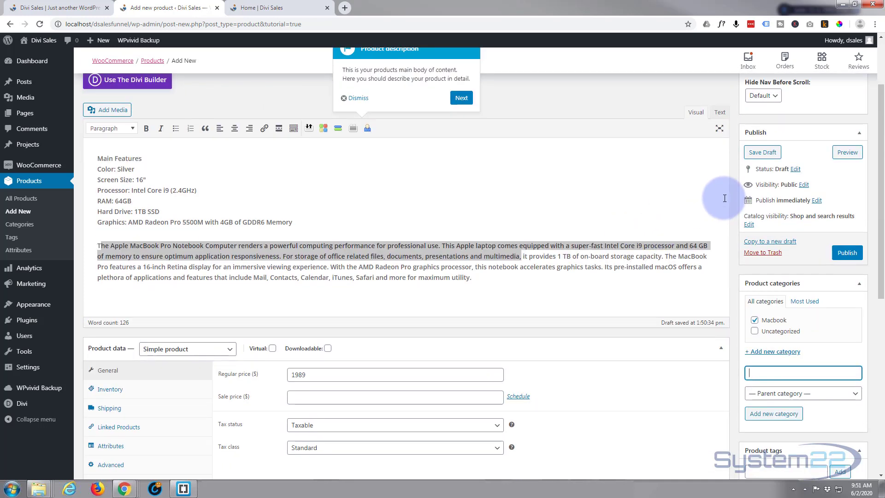
scroll(648, 220, "up", 2)
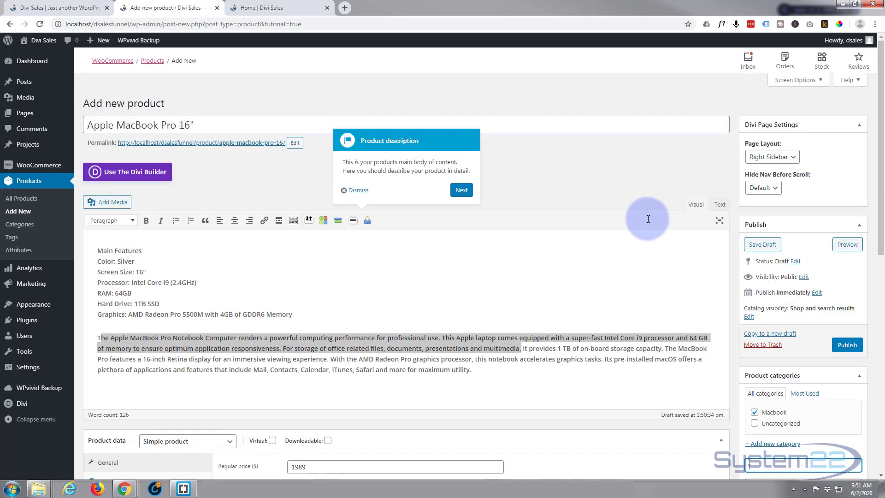
scroll(569, 217, "down", 3)
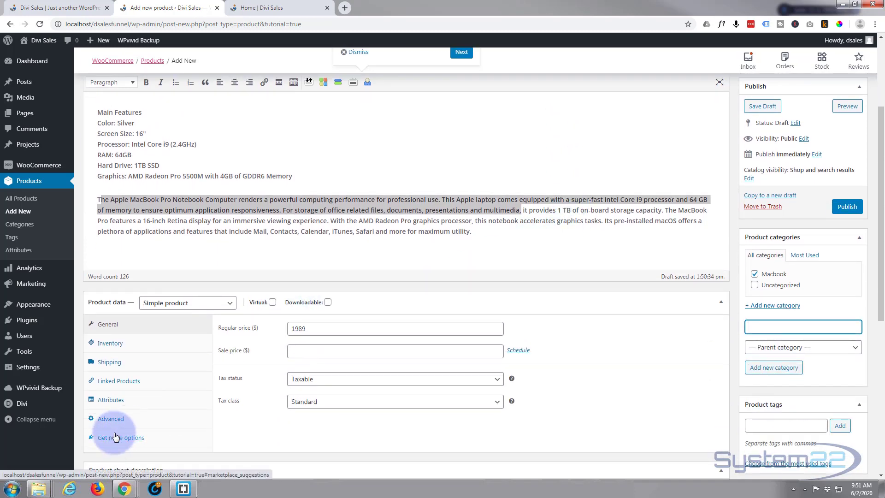
scroll(671, 336, "up", 3)
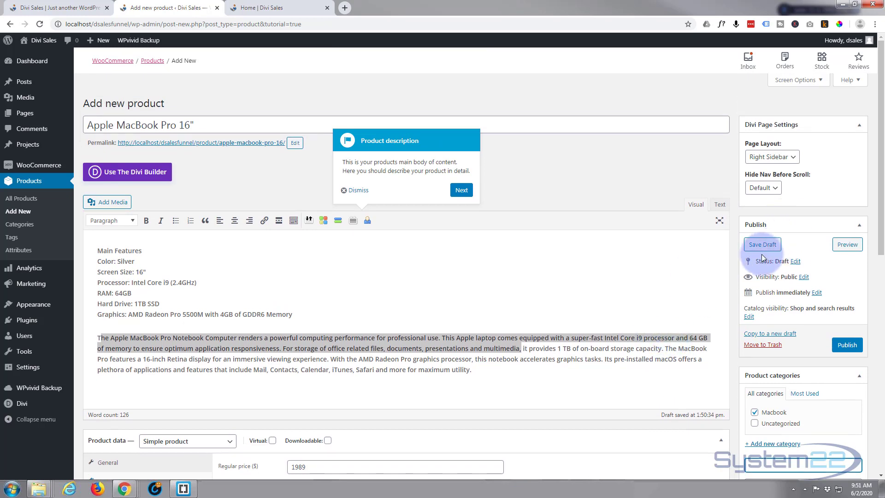
left_click(848, 343)
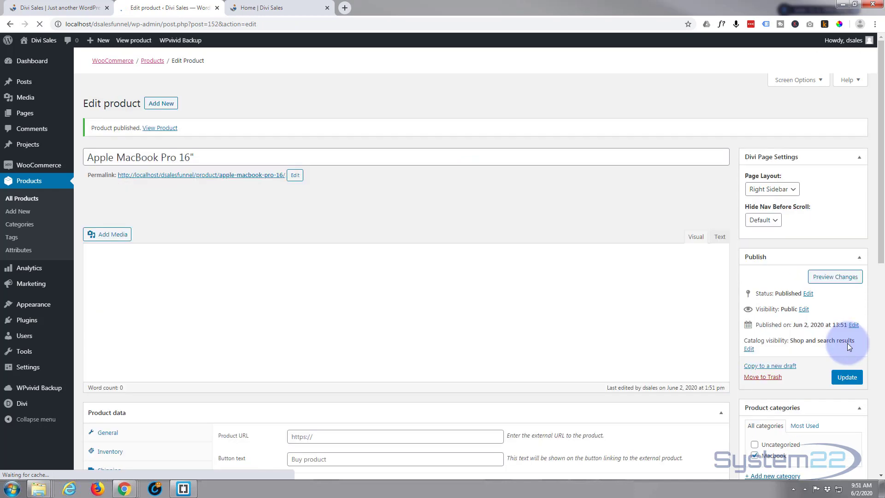
Preview the MacBook product page, including its description, and return to the pricing tables on the sales page
left_click(835, 279)
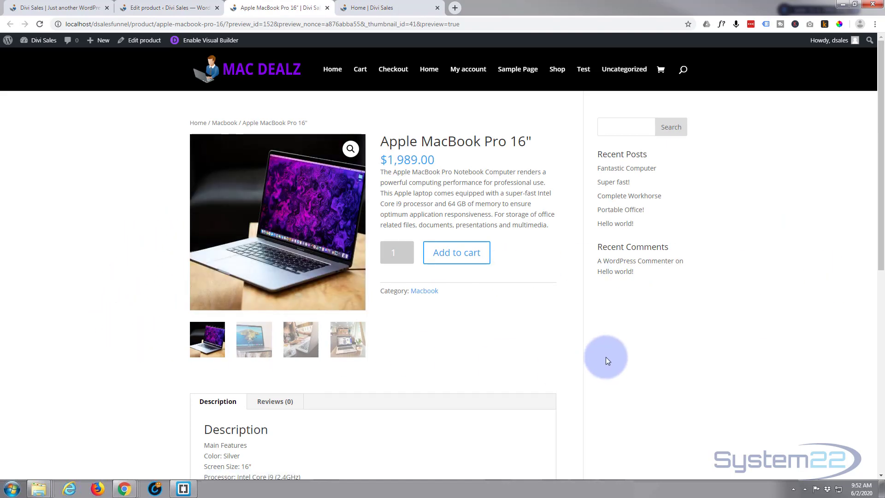
scroll(606, 357, "down", 4)
scroll(606, 357, "up", 4)
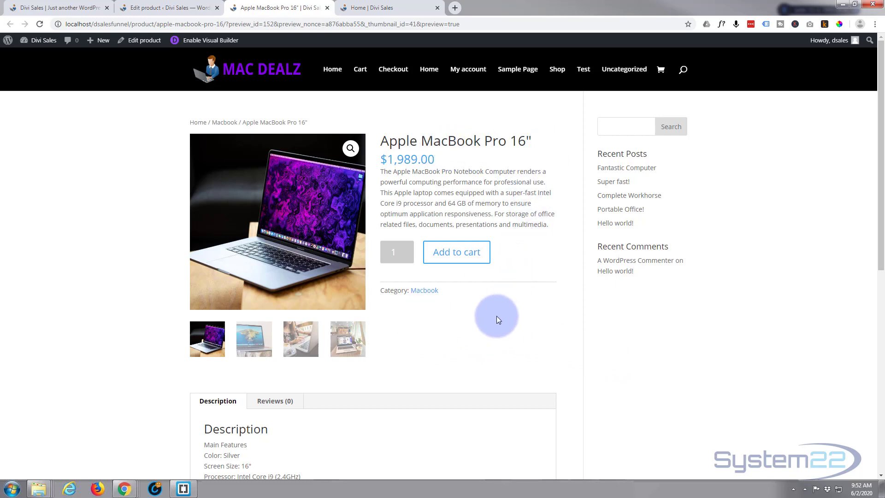
left_click(62, 7)
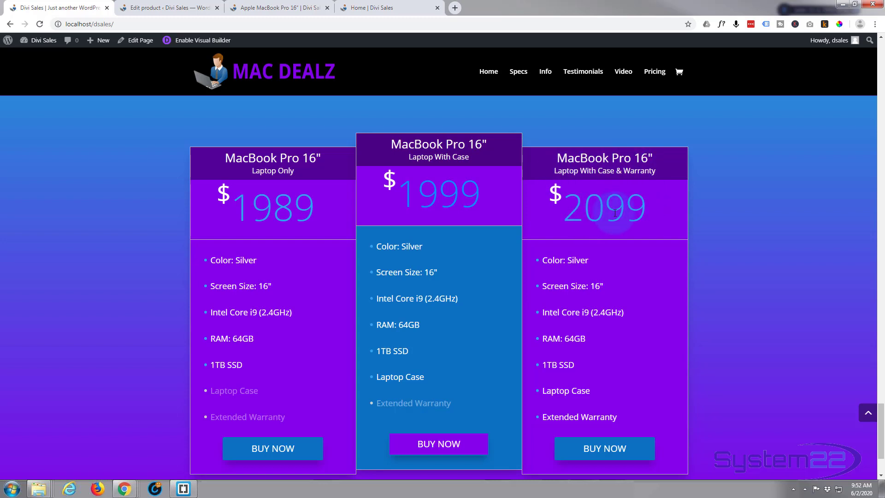
Duplicate the Apple MacBook Pro 16" product and title the copy Apple MacBook Pro 16" (With Case)
left_click(125, 7)
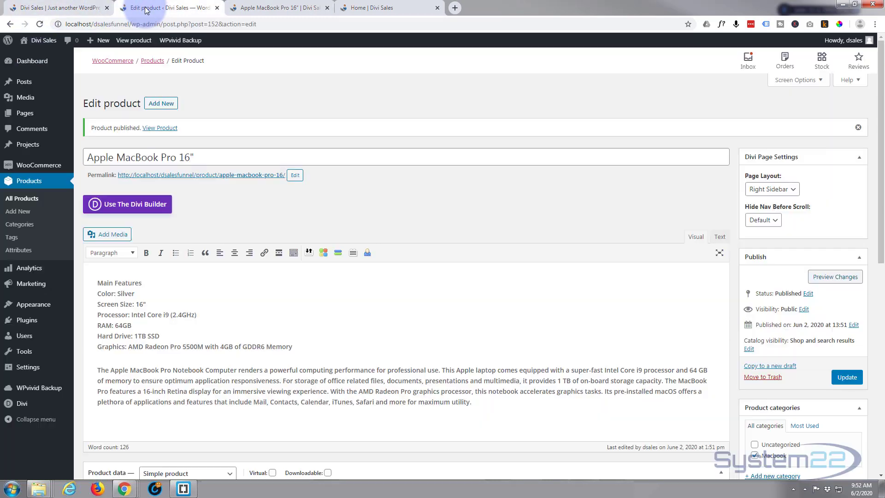
left_click(20, 199)
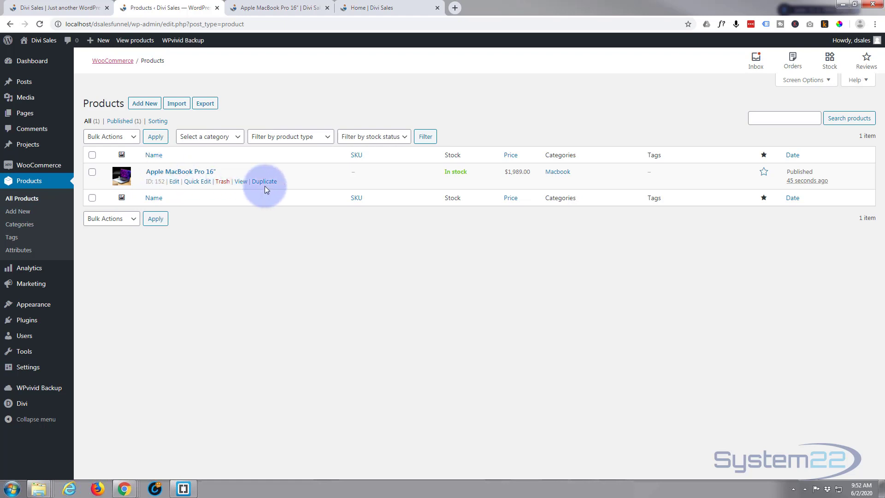
left_click(270, 184)
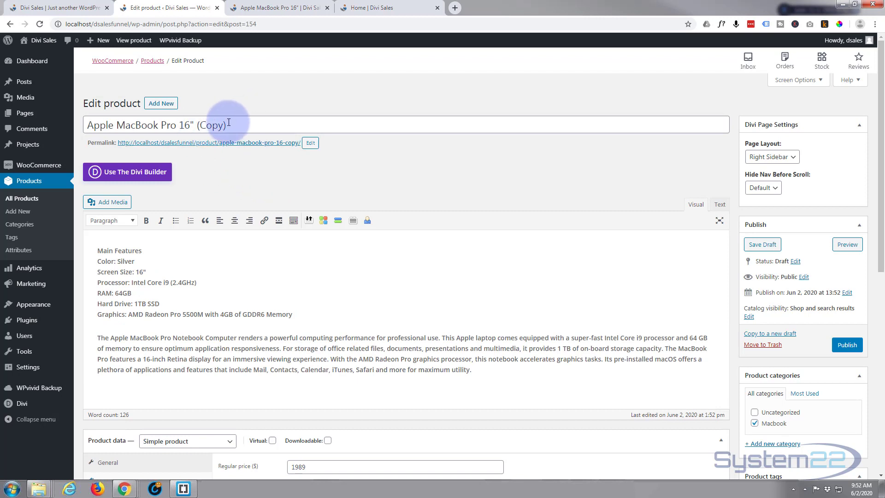
left_click_drag(202, 126, 223, 126)
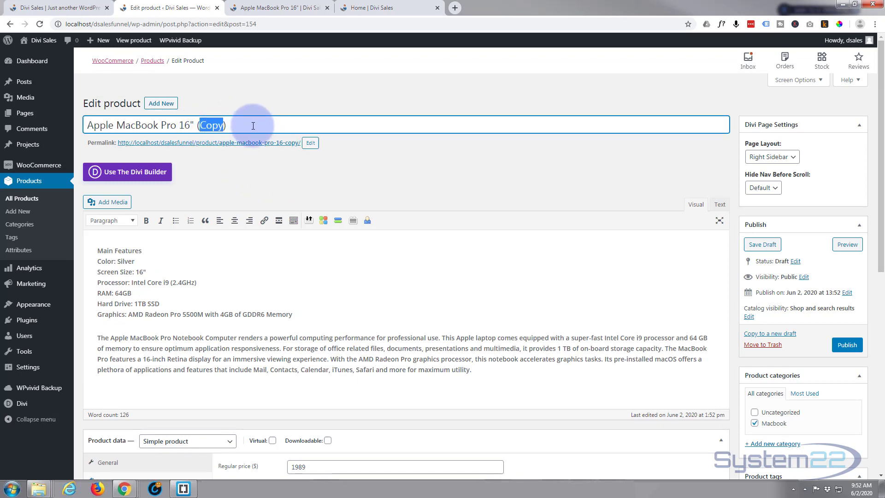
type("With Case")
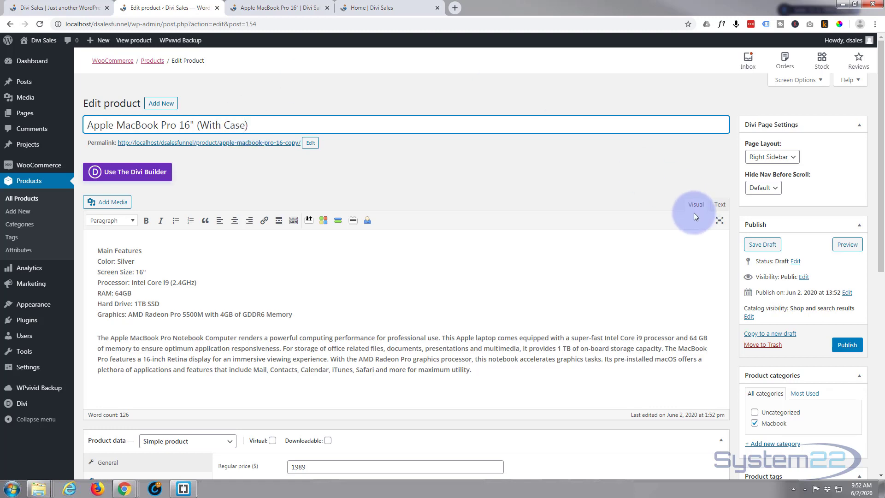
Set the With Case product's regular price to 1999, matching the sales page's pricing table, and publish it
scroll(803, 423, "down", 2)
scroll(803, 423, "down", 5)
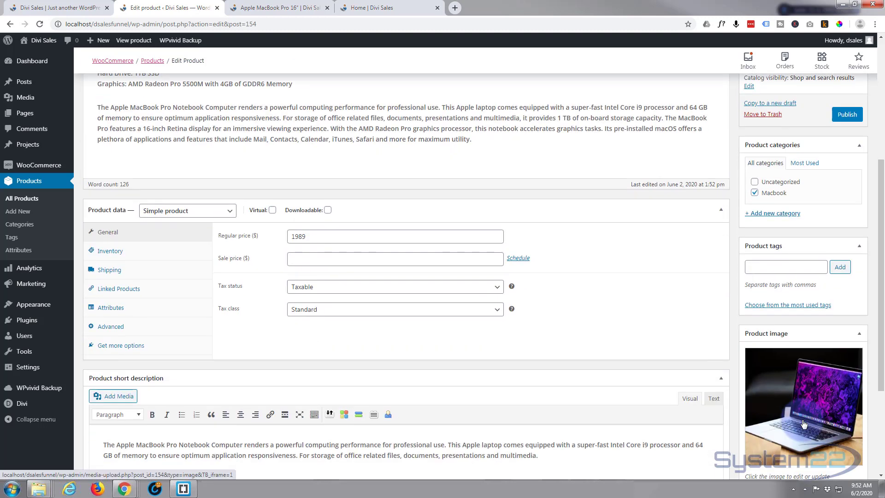
scroll(802, 420, "up", 5)
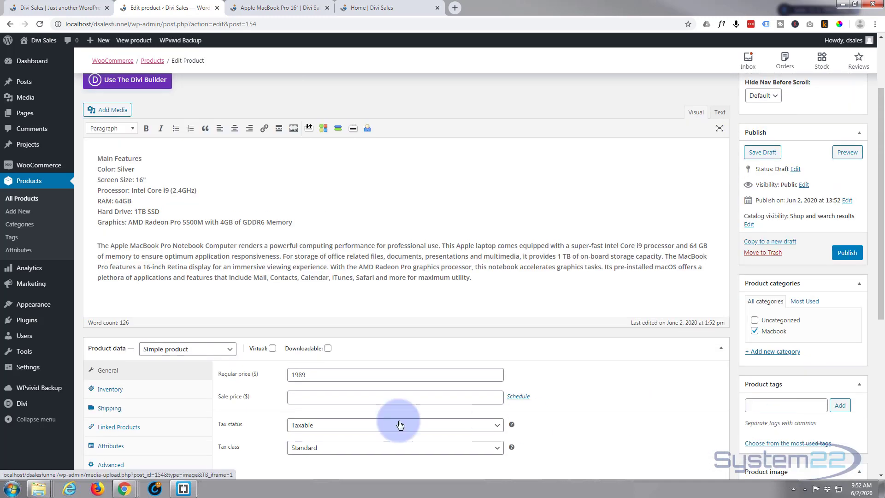
left_click(51, 8)
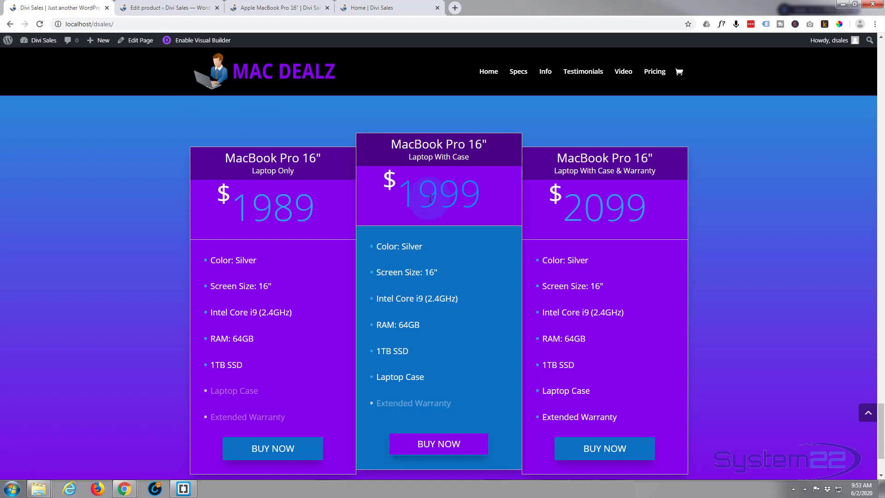
left_click(151, 6)
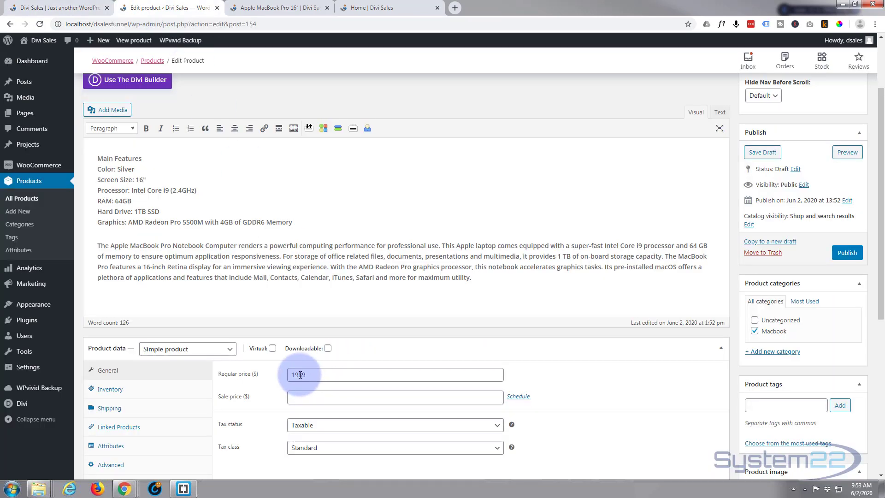
left_click_drag(302, 375, 298, 376)
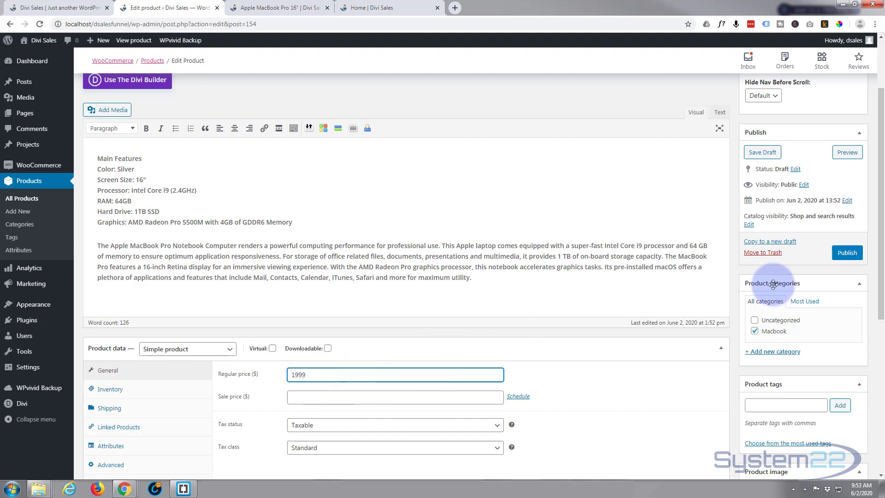
left_click(847, 254)
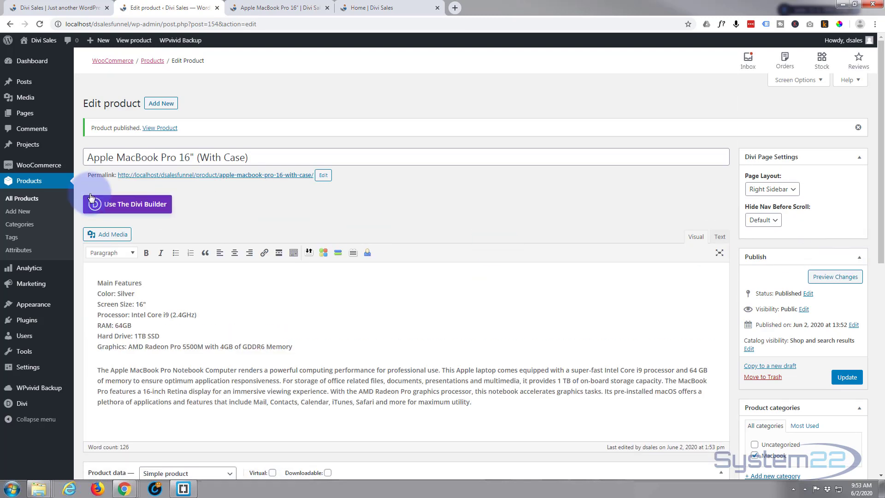
Duplicate the With Case product from the product list and title the copy Apple MacBook Pro 16" (With Case & Warranty)
left_click(21, 202)
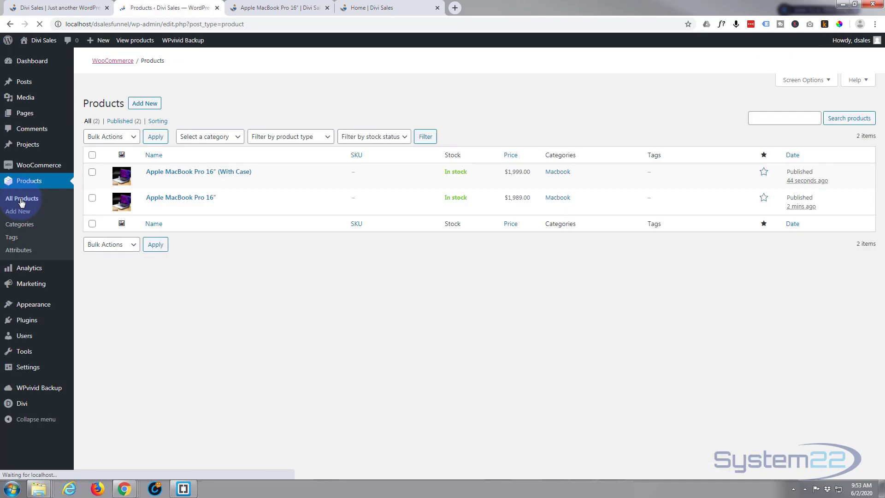
mouse_move(191, 182)
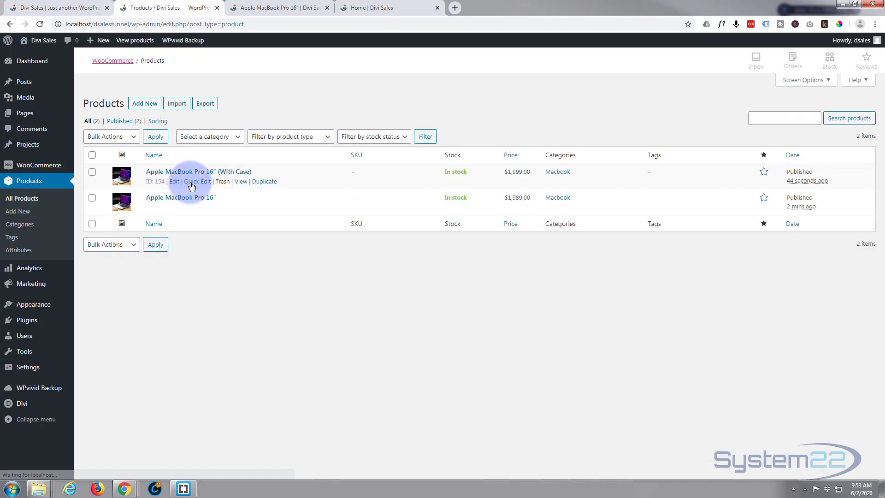
left_click(266, 182)
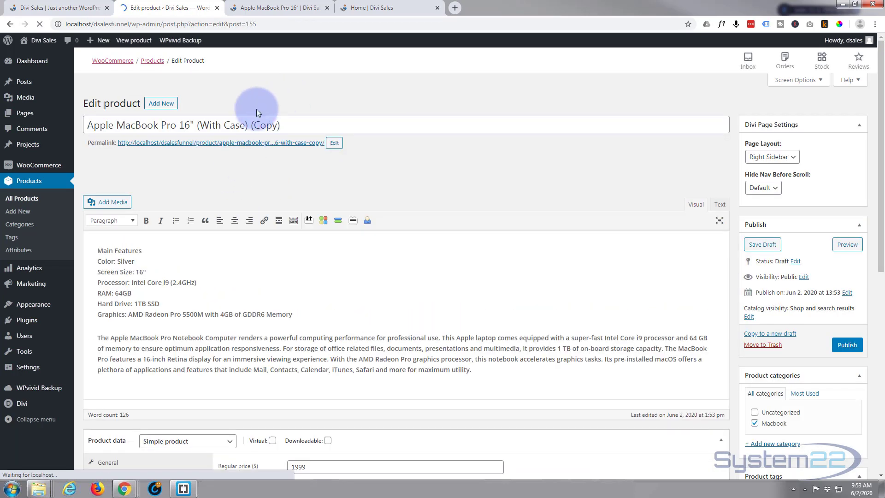
left_click_drag(251, 125, 301, 125)
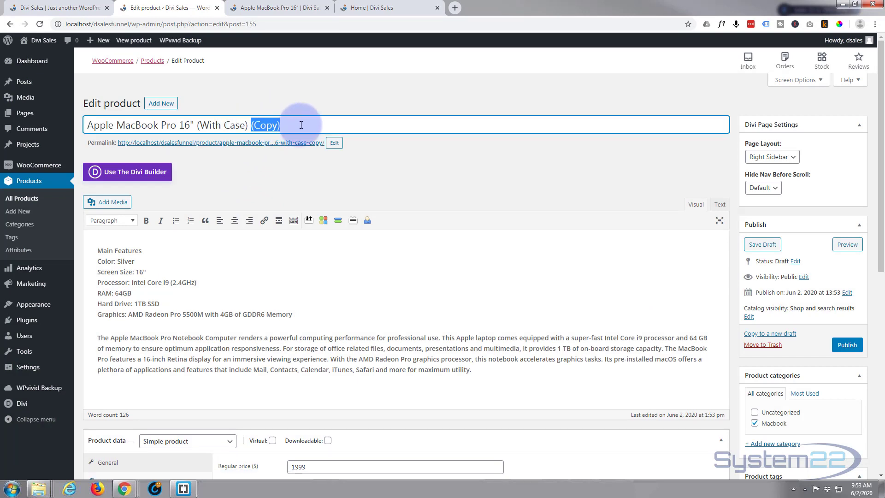
key("BackSpace")
key("BackSpace")
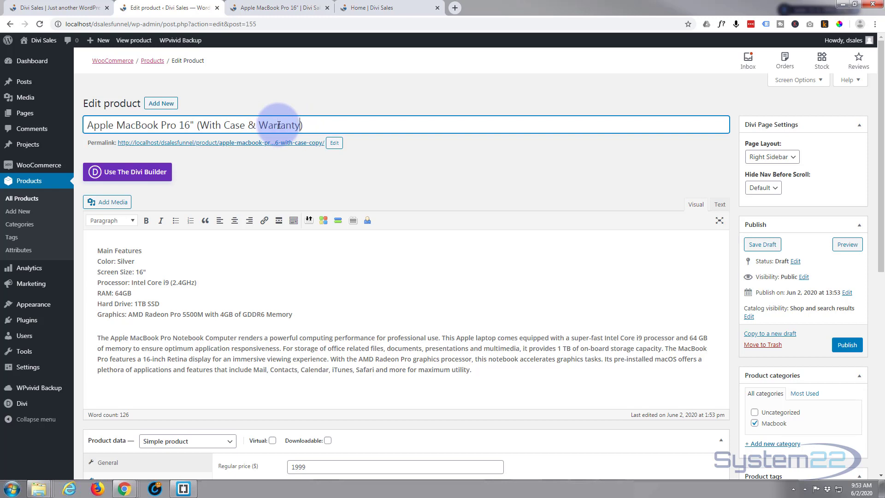
Set the With Case & Warranty product's regular price to 2099 as on the sales page, publish it and return to the product list
scroll(322, 279, "down", 5)
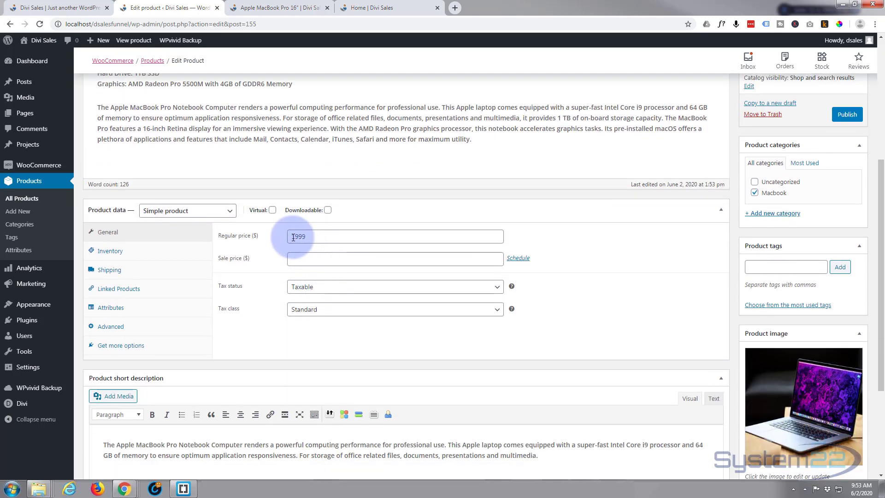
left_click_drag(291, 237, 298, 237)
left_click(79, 5)
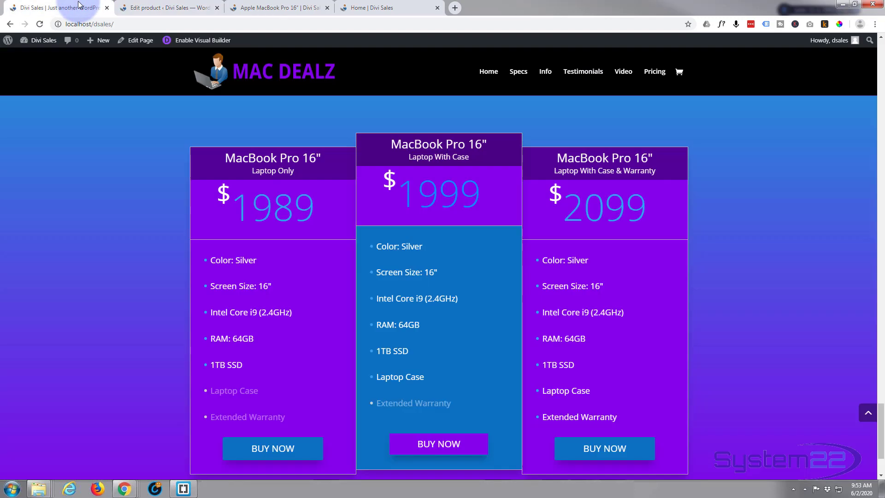
left_click(138, 8)
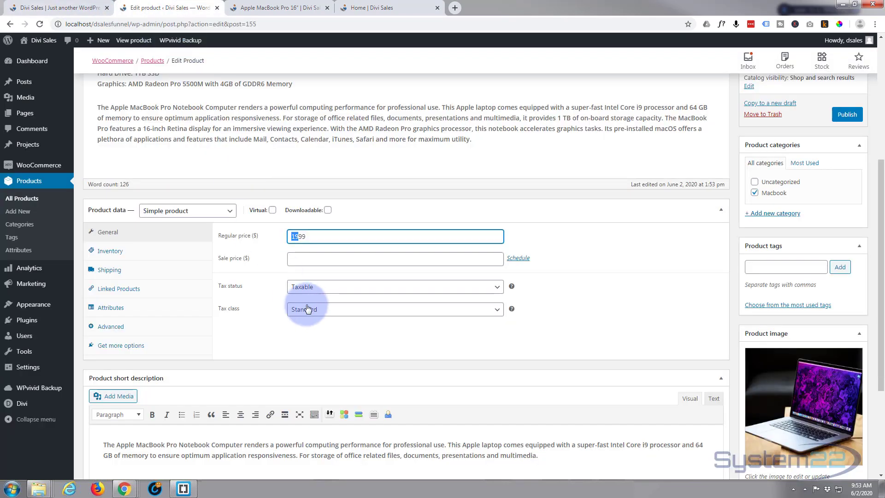
type("20")
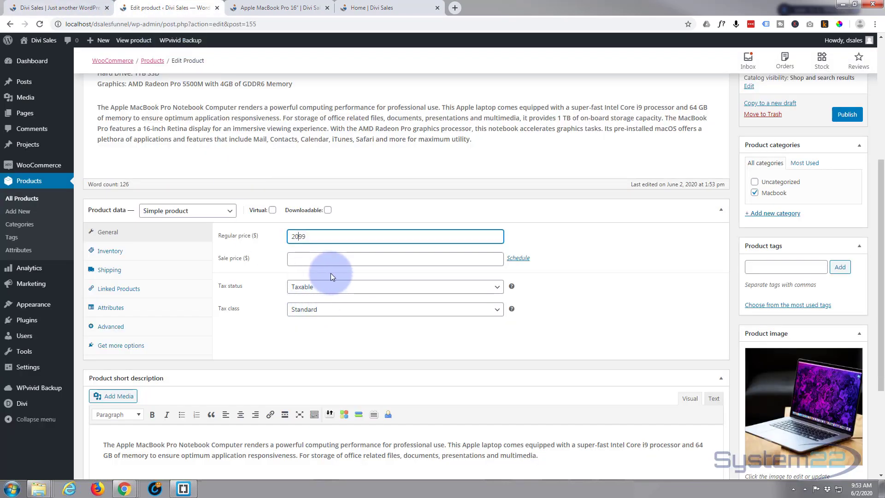
left_click(849, 116)
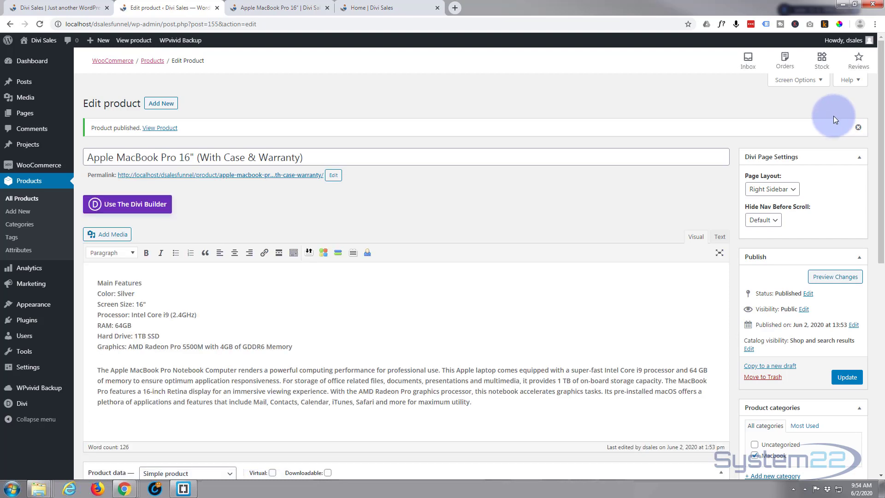
left_click(30, 201)
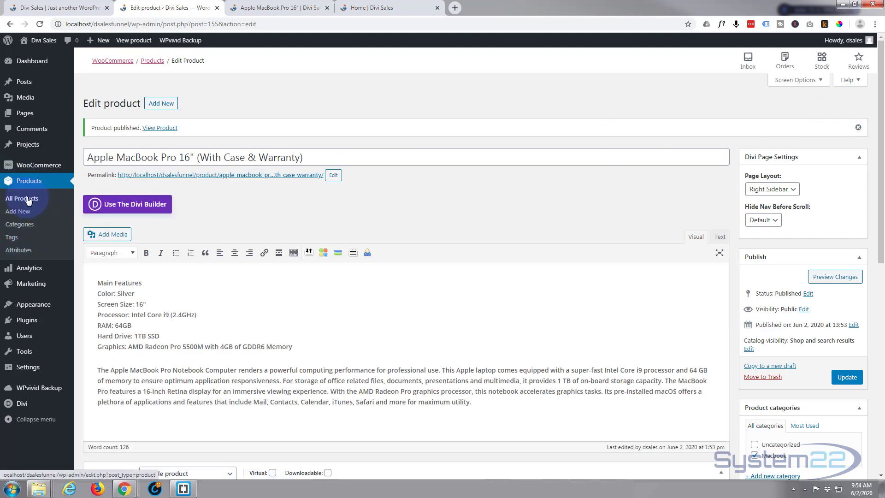